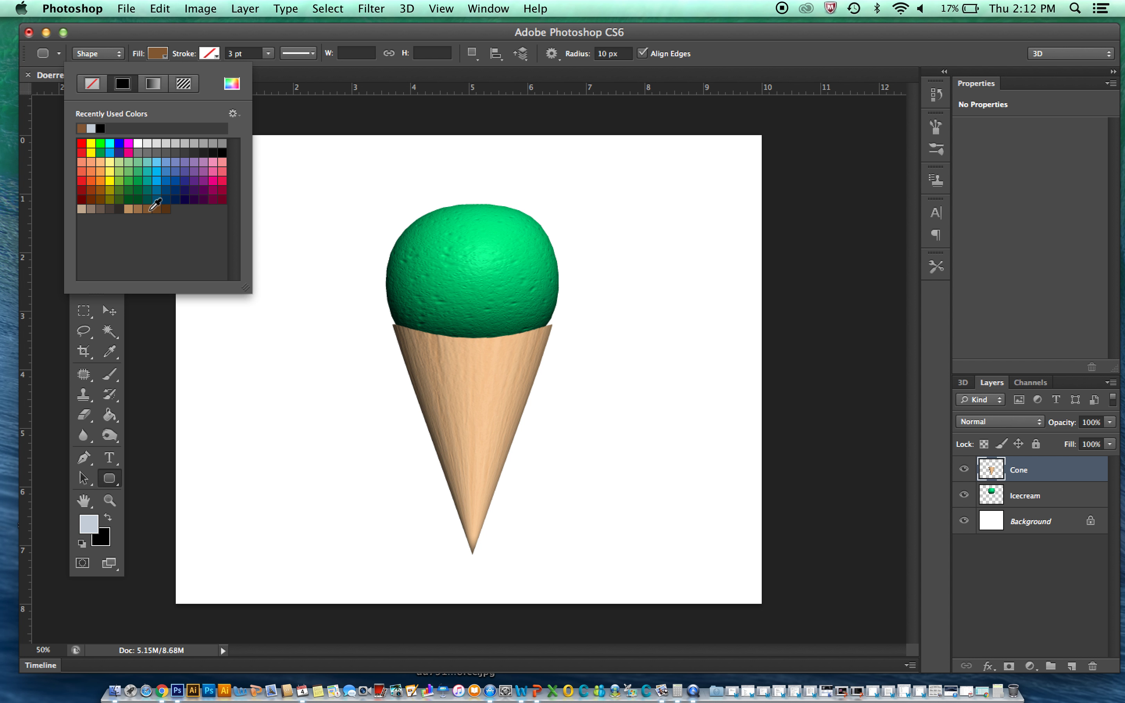
Step: Draw a brown rounded rectangle about 80 by 44 px on the scoop's upper left and nudge it slightly up and right
click(186, 34)
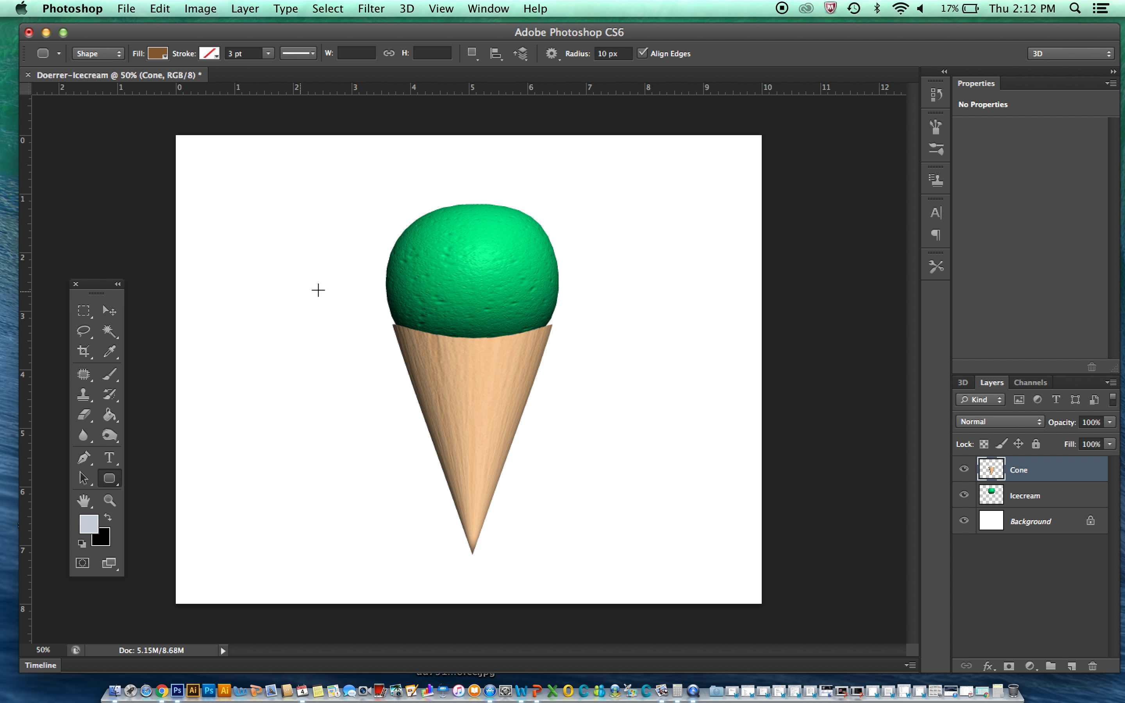
drag(417, 245, 447, 261)
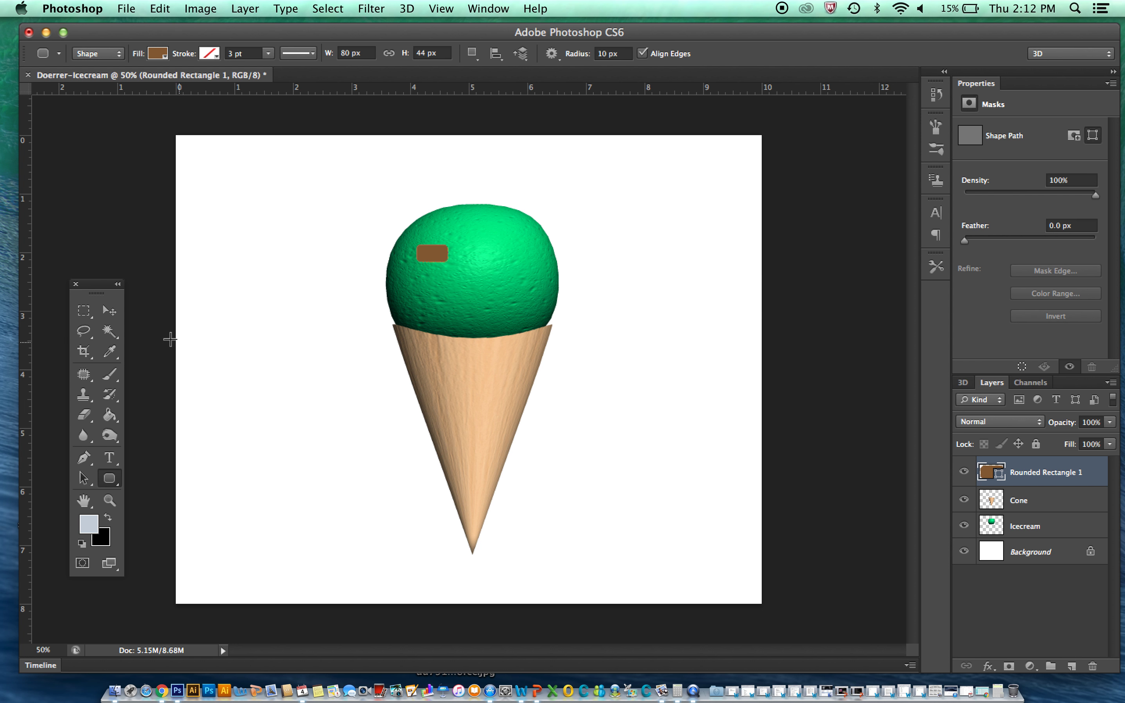
click(109, 311)
mouse_move(438, 264)
mouse_down()
mouse_move(470, 263)
mouse_move(432, 261)
mouse_move(430, 271)
mouse_move(435, 253)
mouse_up()
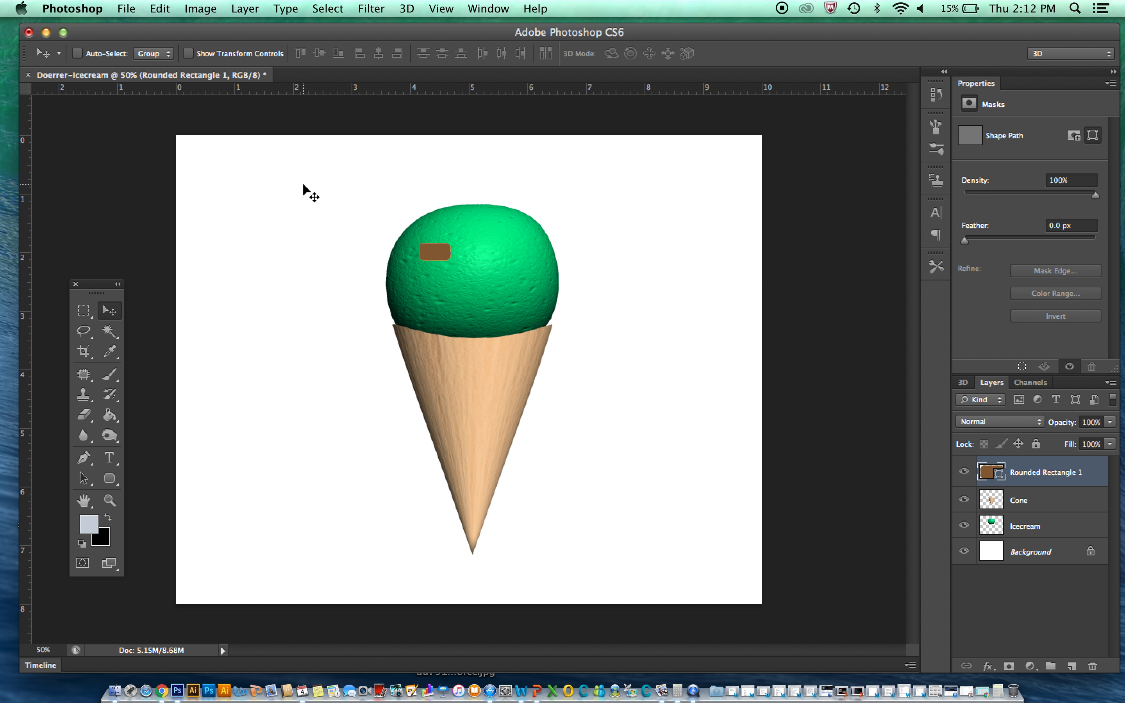
Step: Duplicate the rounded rectangle layer under its default name and move the copy to the lower left of the green scoop
click(245, 8)
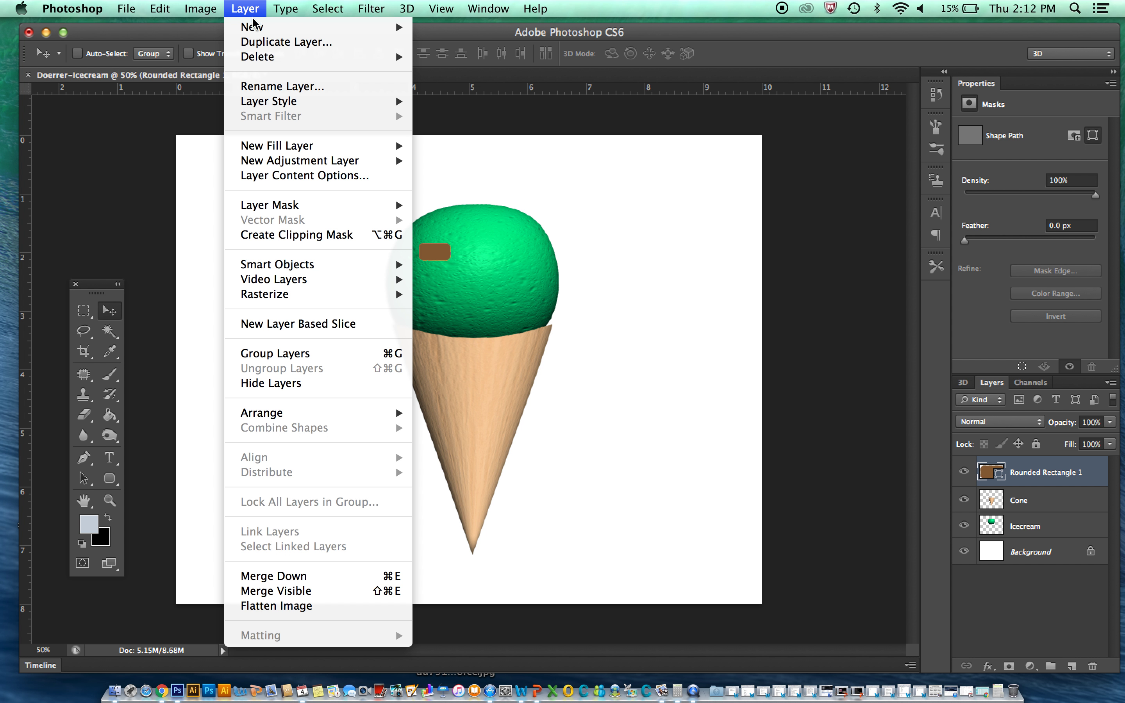
click(345, 45)
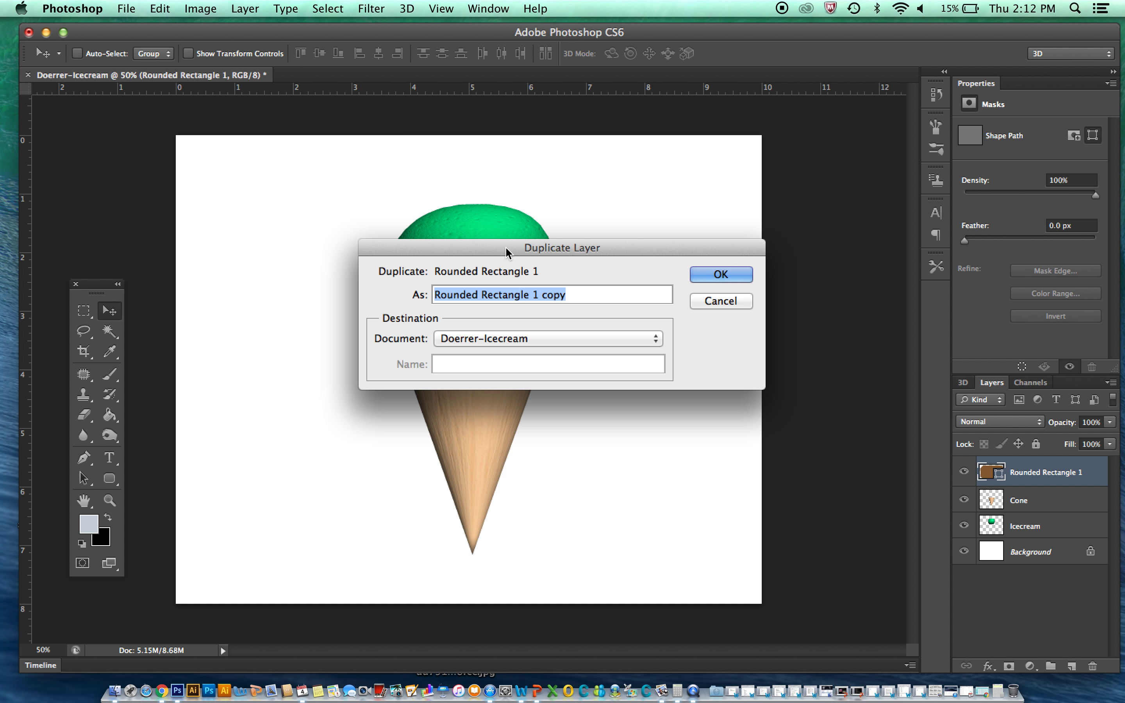
click(707, 271)
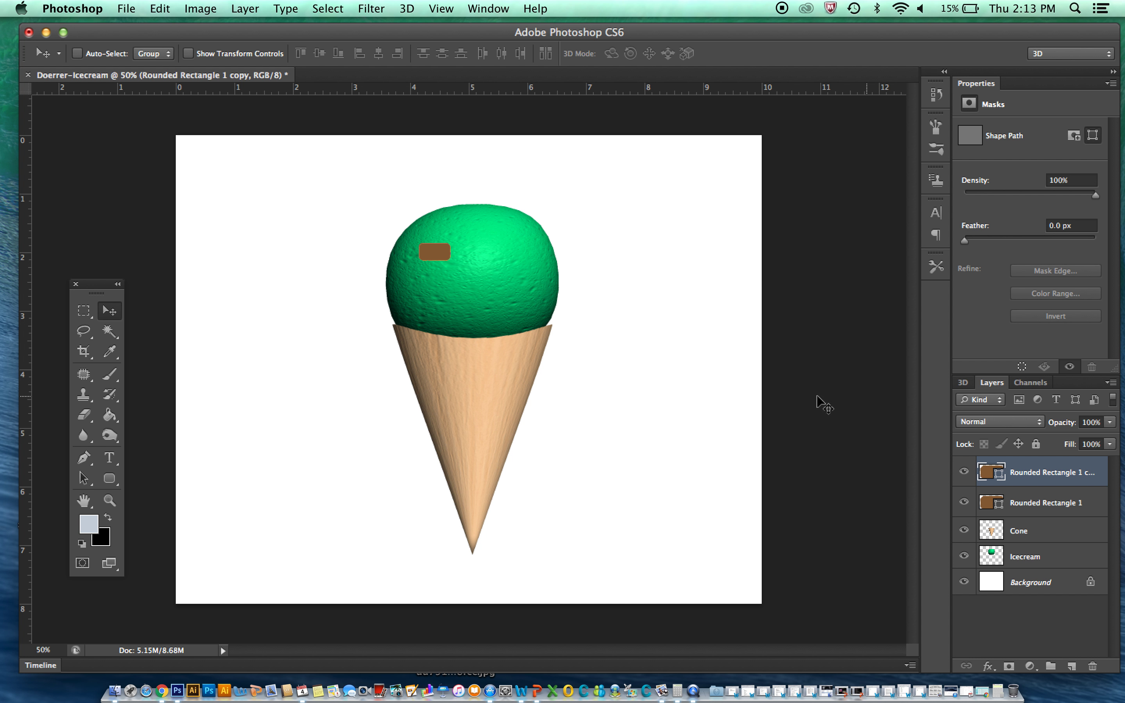
drag(452, 258, 467, 305)
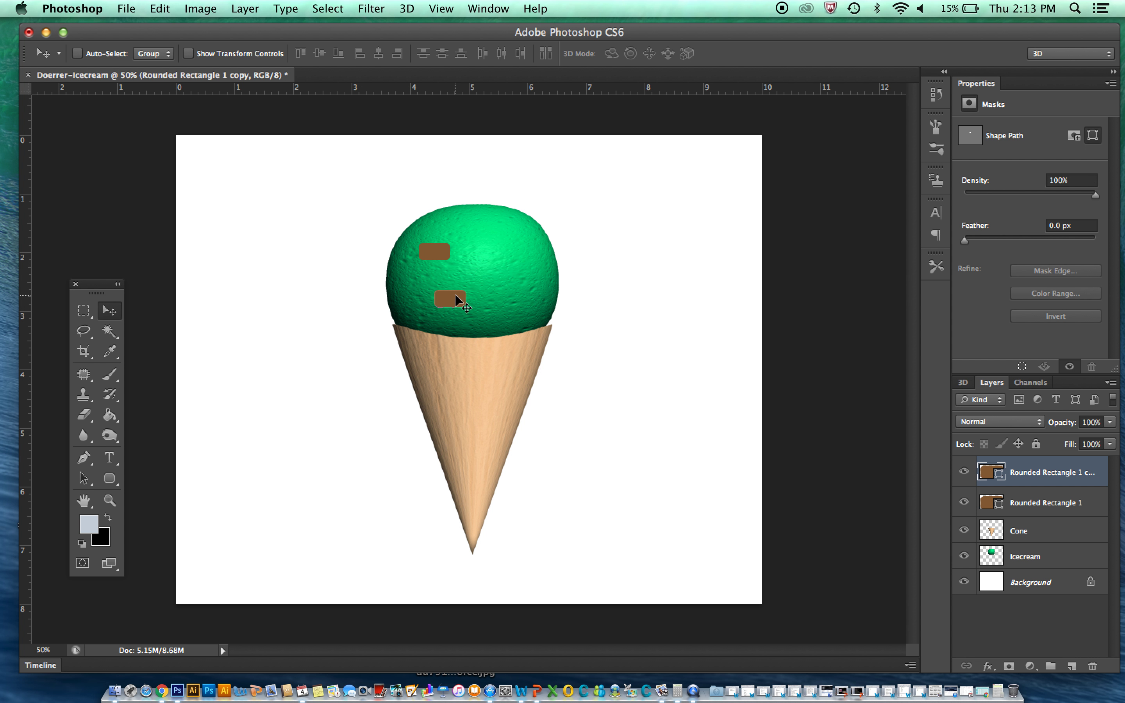
Step: Rotate the lower-left rectangle counterclockwise with Free Transform Path so that it slants up to the right
click(158, 13)
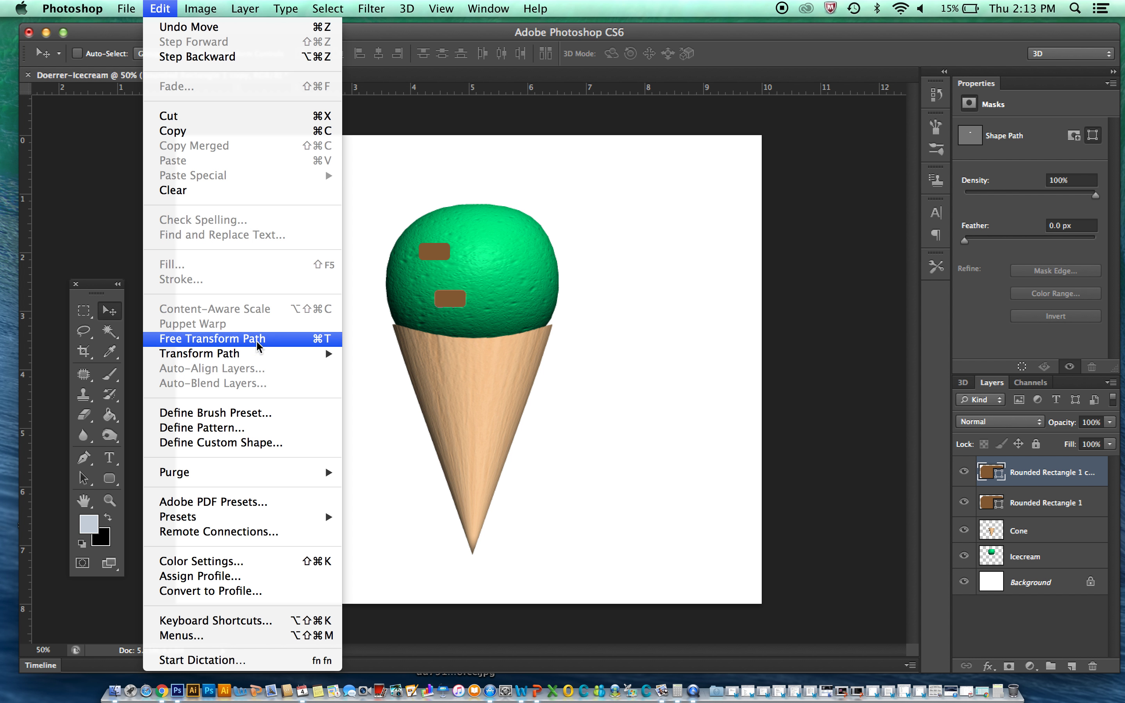
click(289, 345)
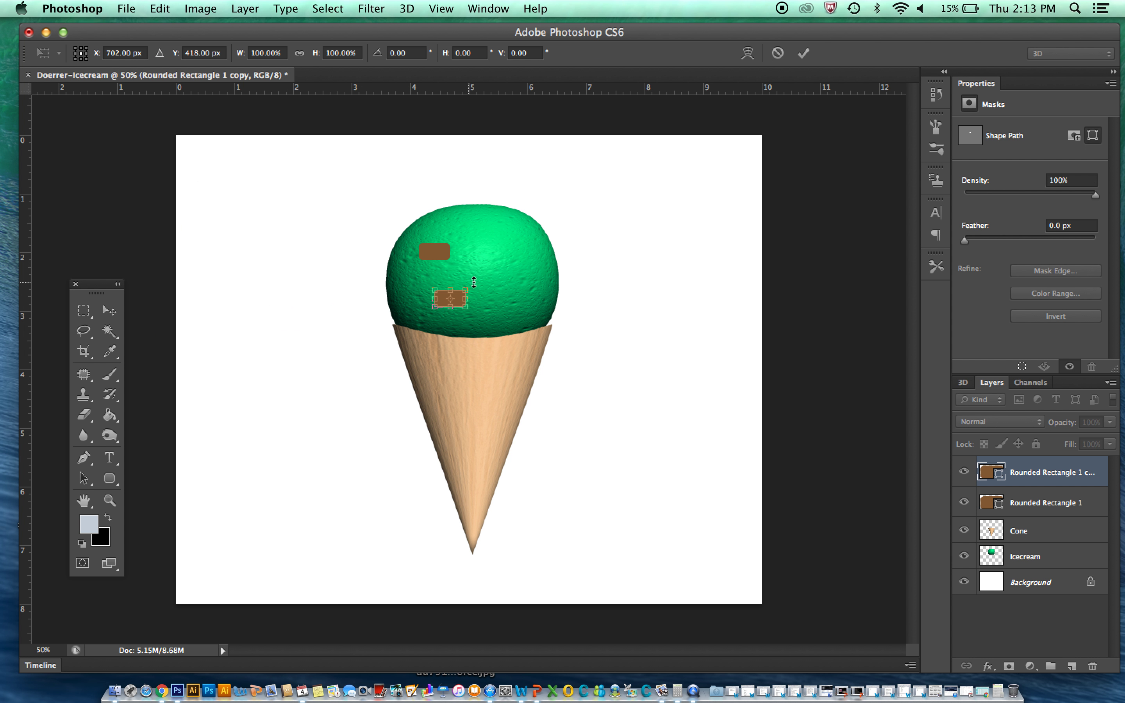
drag(479, 280, 470, 258)
key(Return)
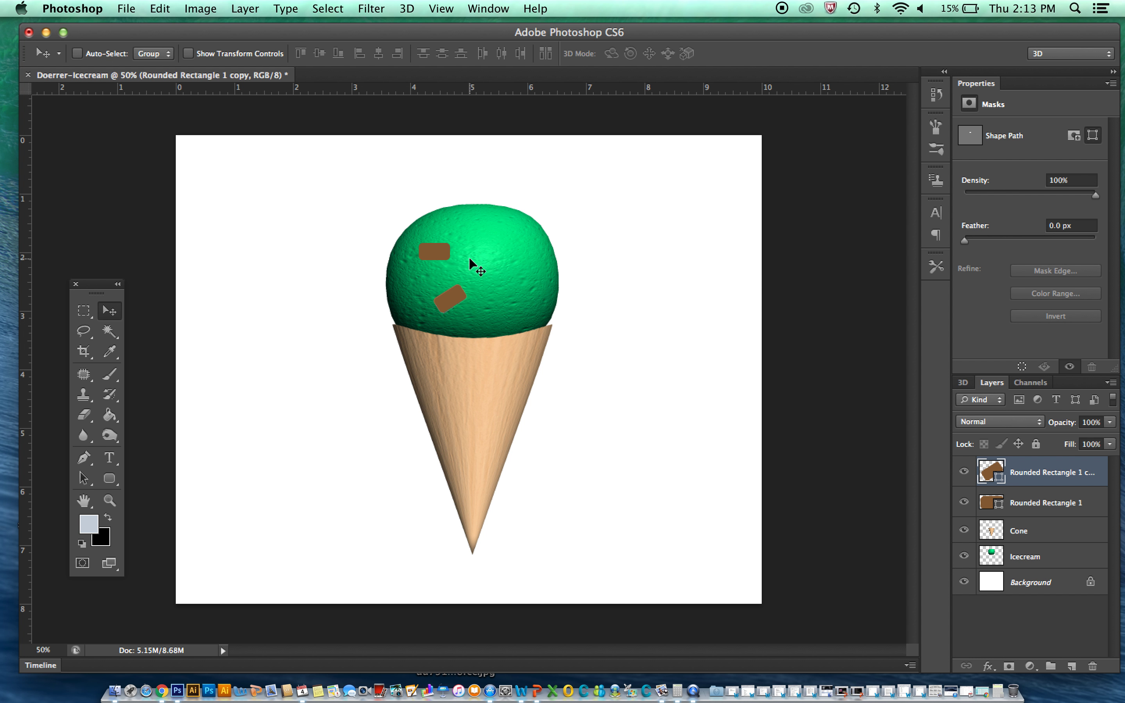
Step: Duplicate the slanted rectangle layer and move the new copy across to the lower right of the scoop
click(250, 11)
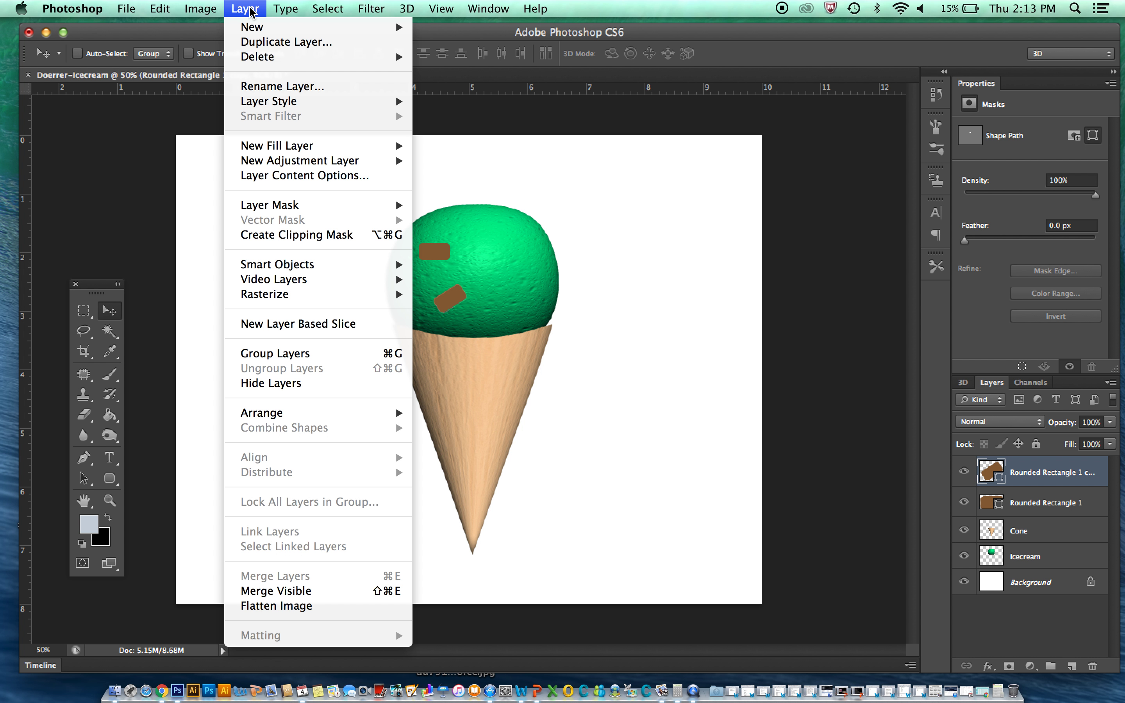
click(342, 42)
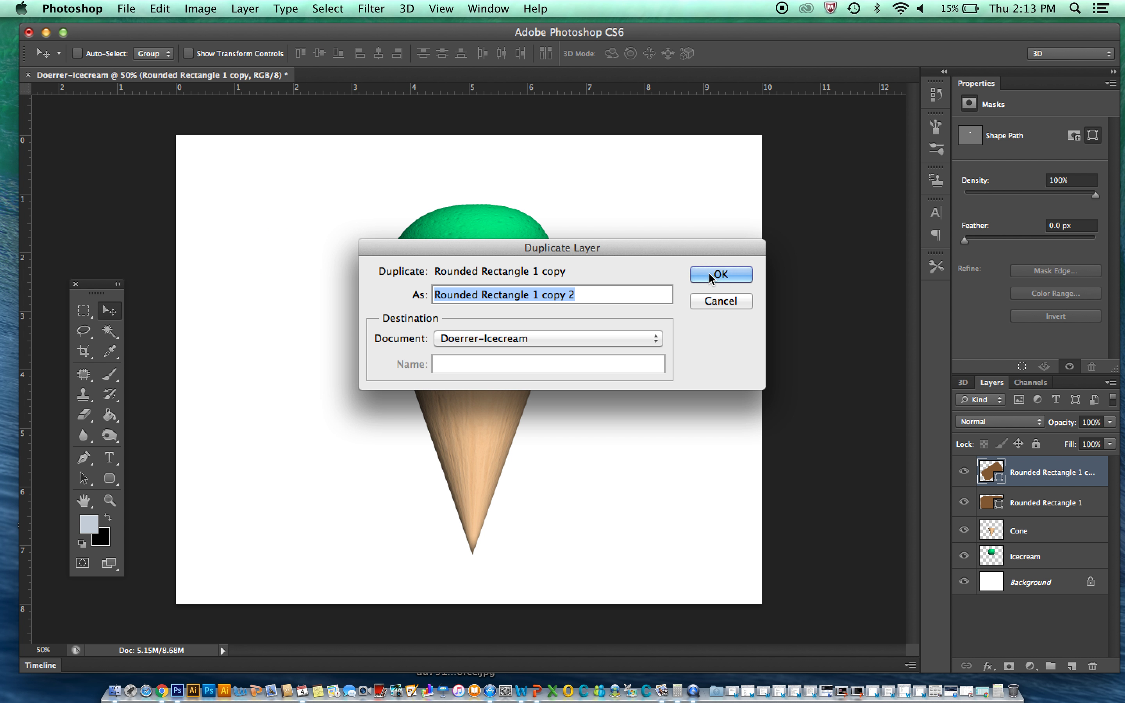
click(709, 273)
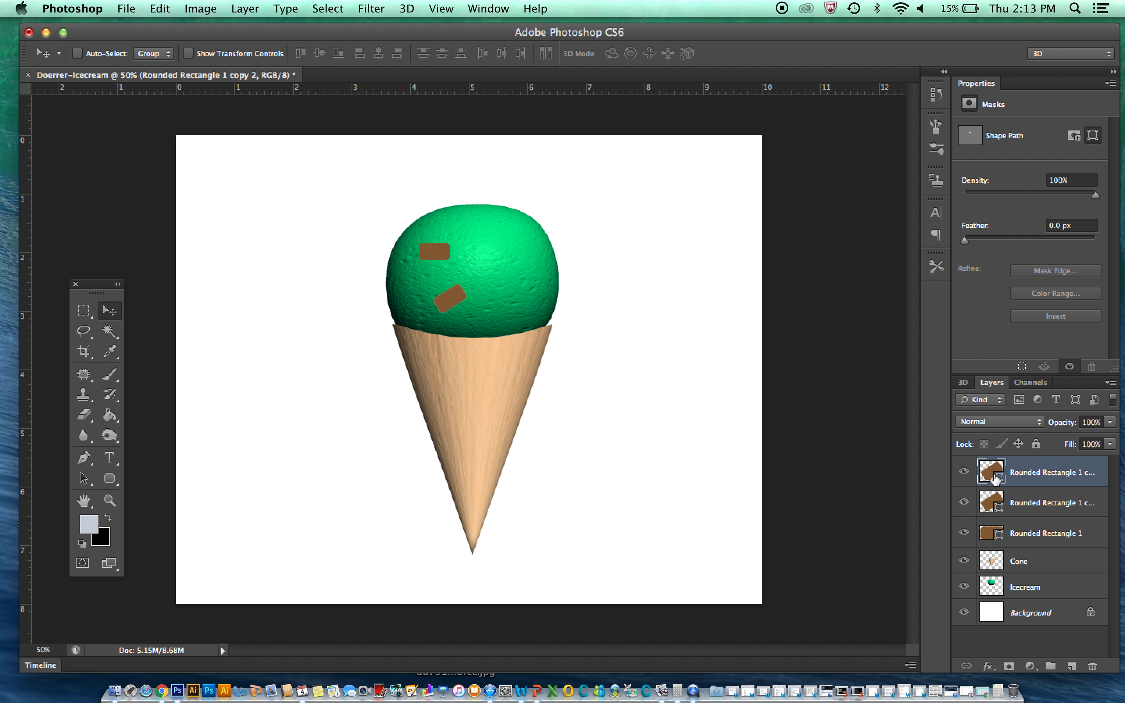
drag(456, 300, 509, 301)
Step: Rotate the lower-right rectangle clockwise by about 84 degrees and apply the transformation
click(161, 9)
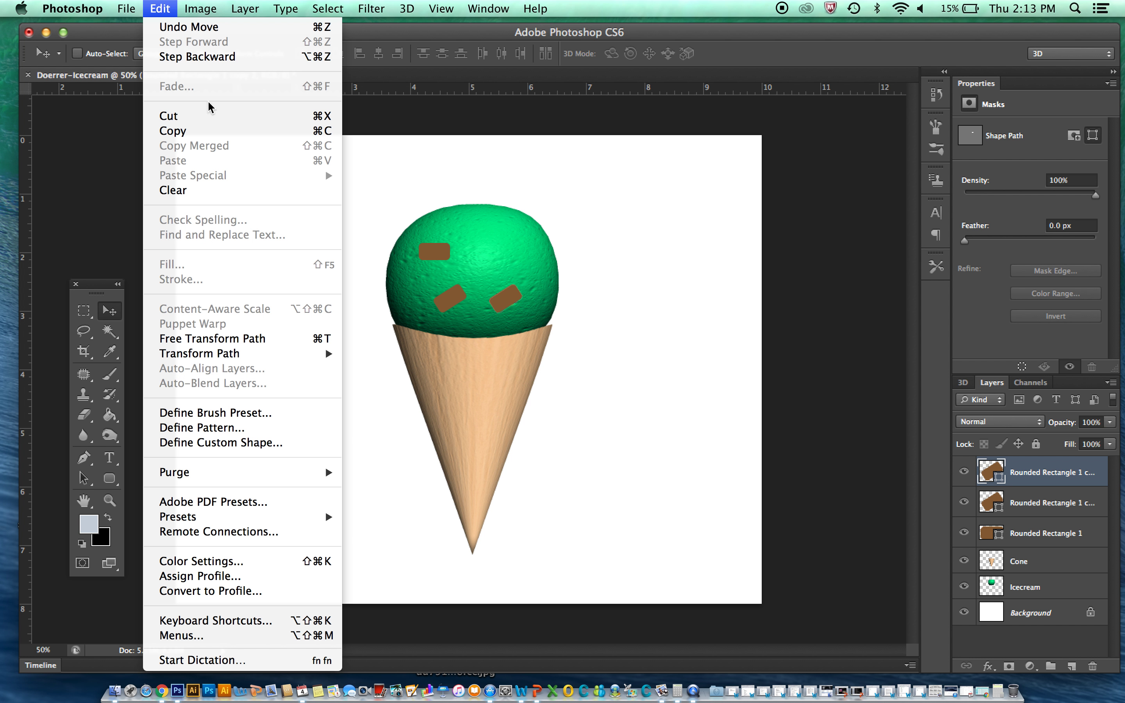
click(291, 340)
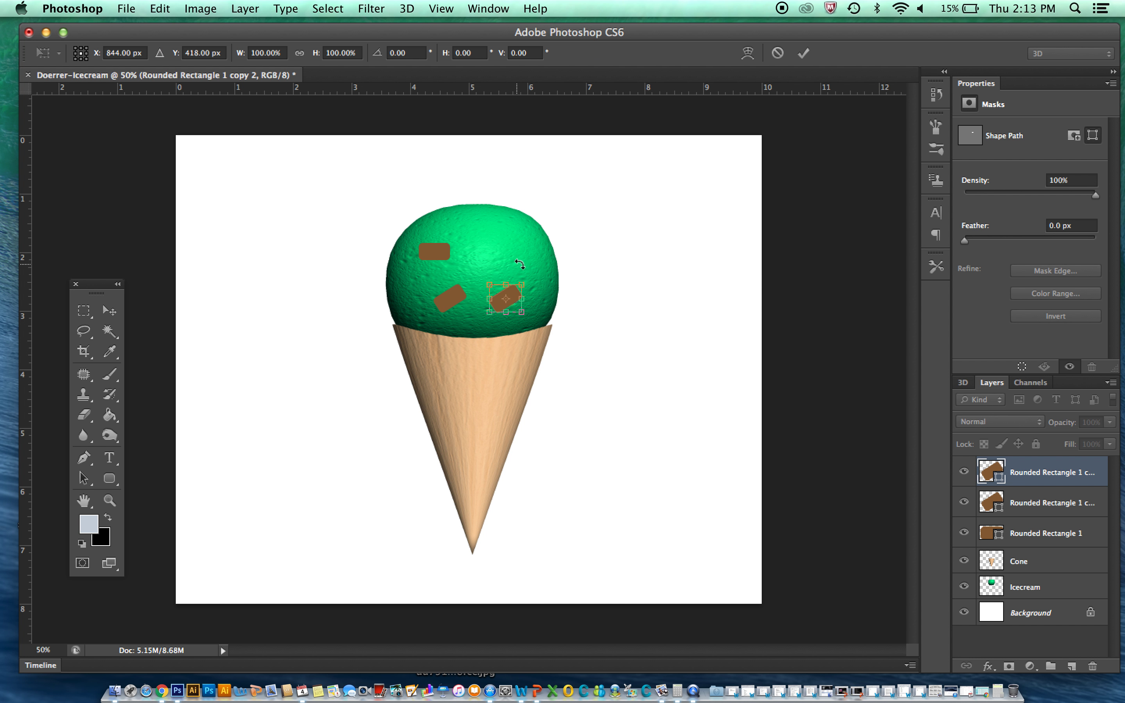
drag(535, 272, 545, 334)
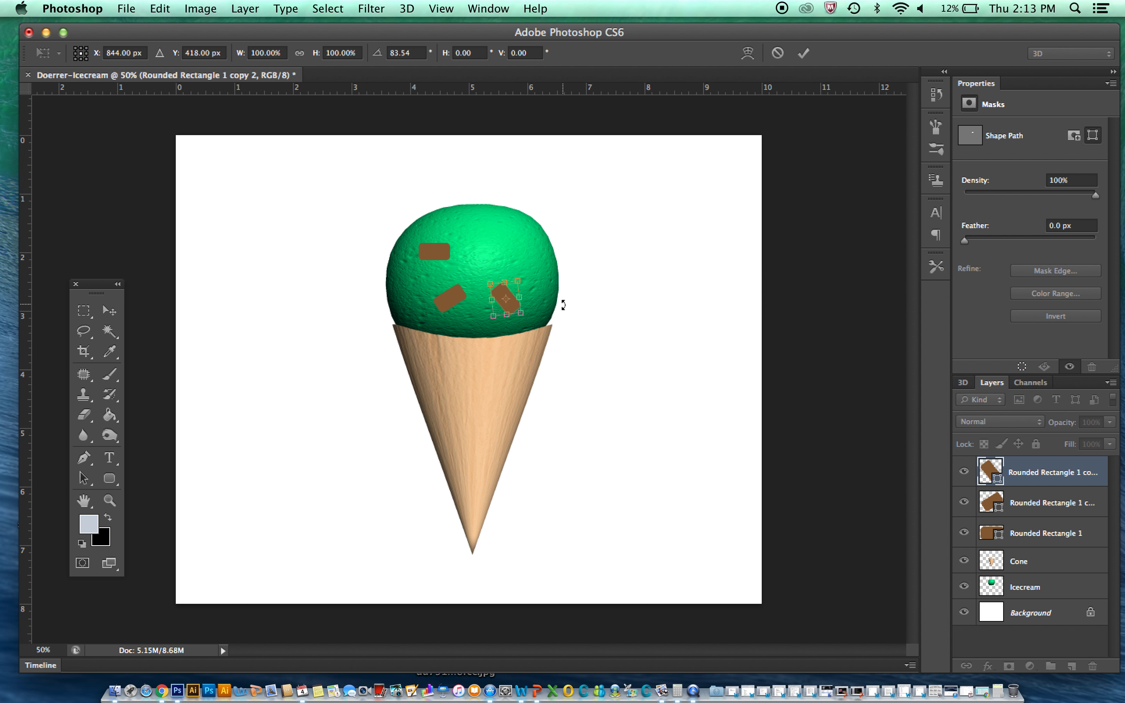
key(Return)
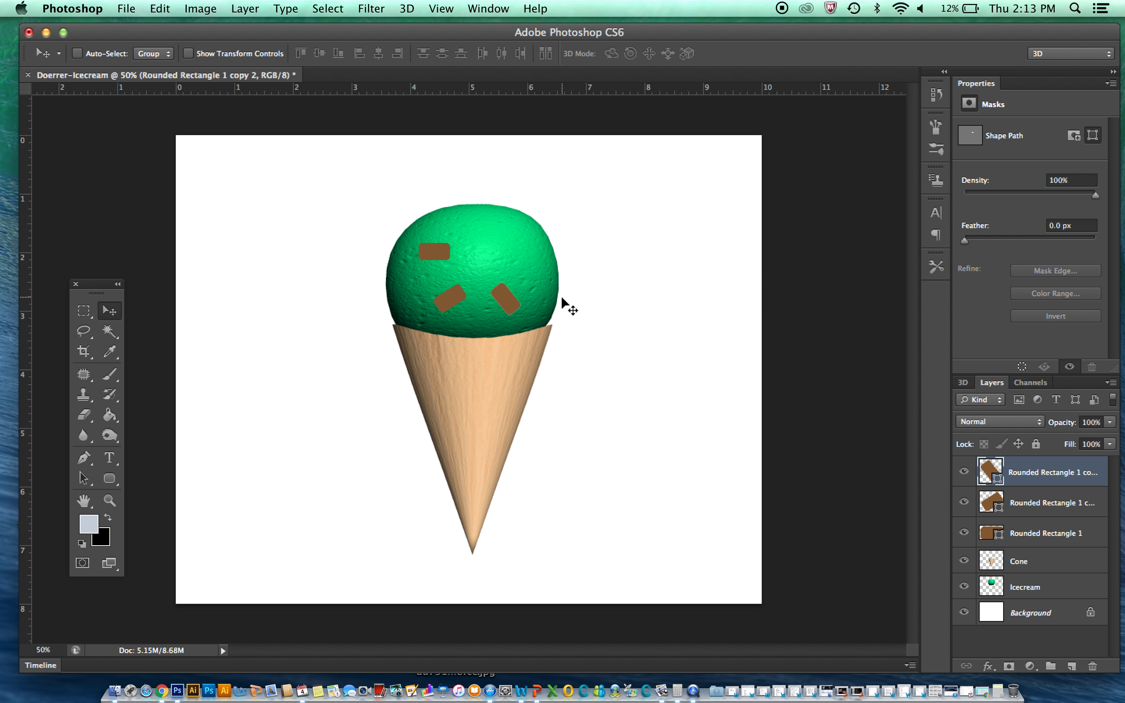
Step: Duplicate the lower-right rectangle layer and move the copy to the upper middle of the scoop
click(244, 8)
click(254, 43)
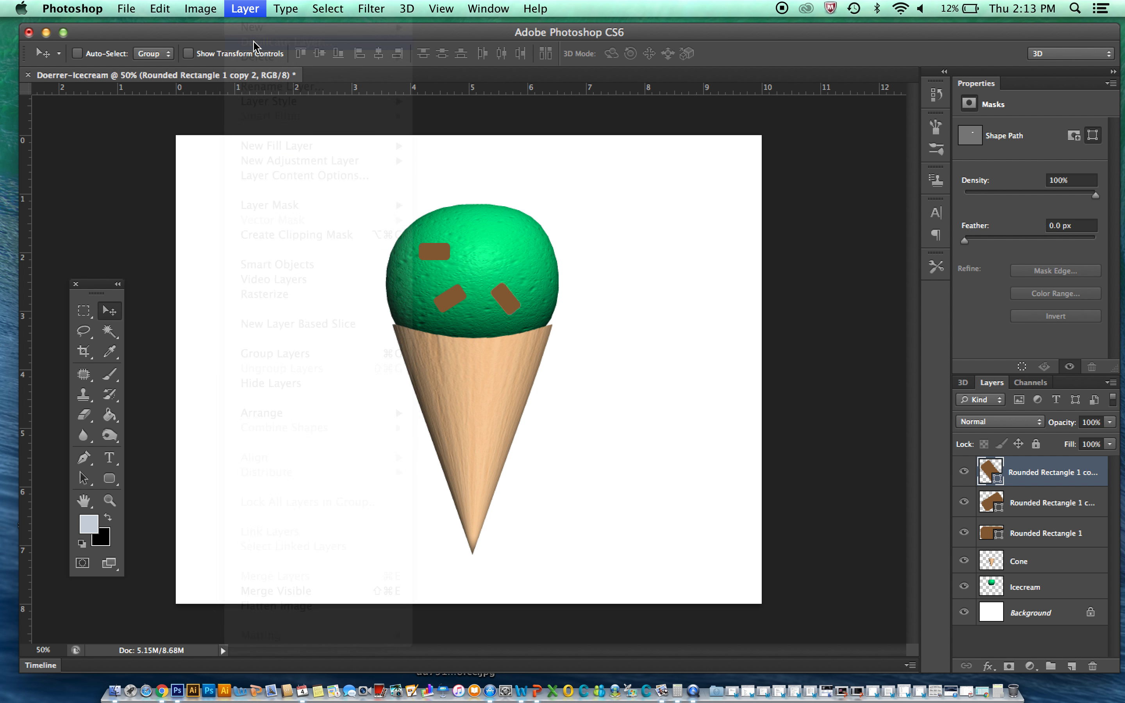
click(709, 279)
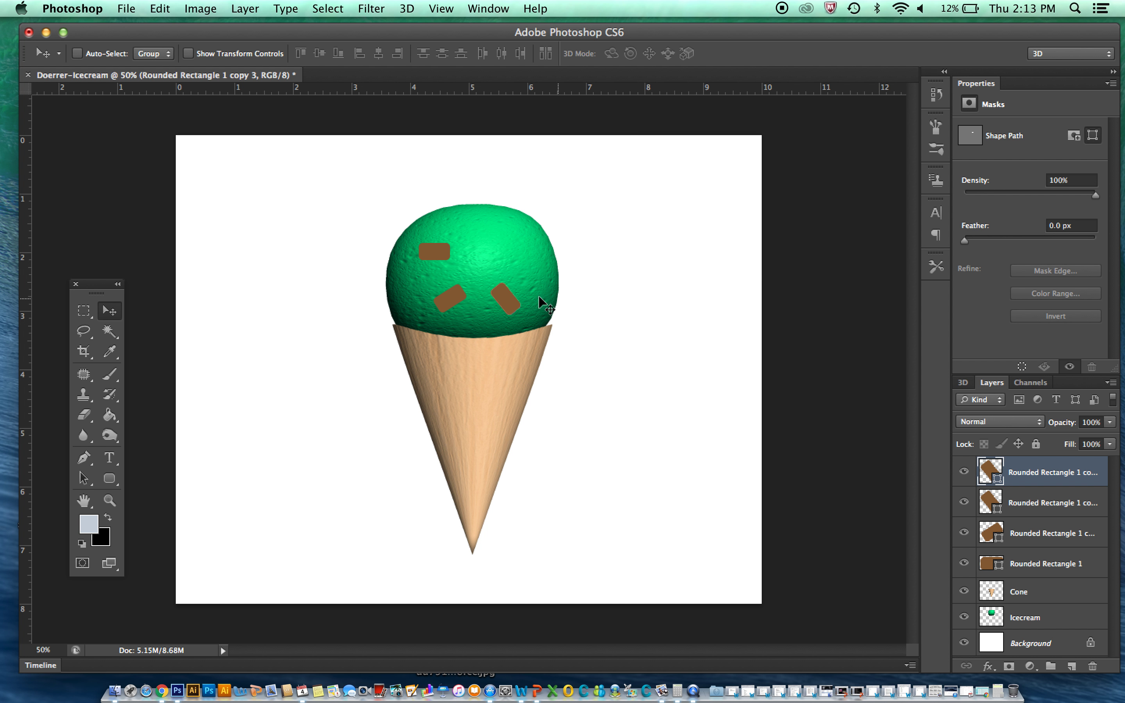
drag(513, 299, 491, 244)
Step: Rotate the upper-middle rectangle to about -95 degrees so that it slants up to the right
click(166, 7)
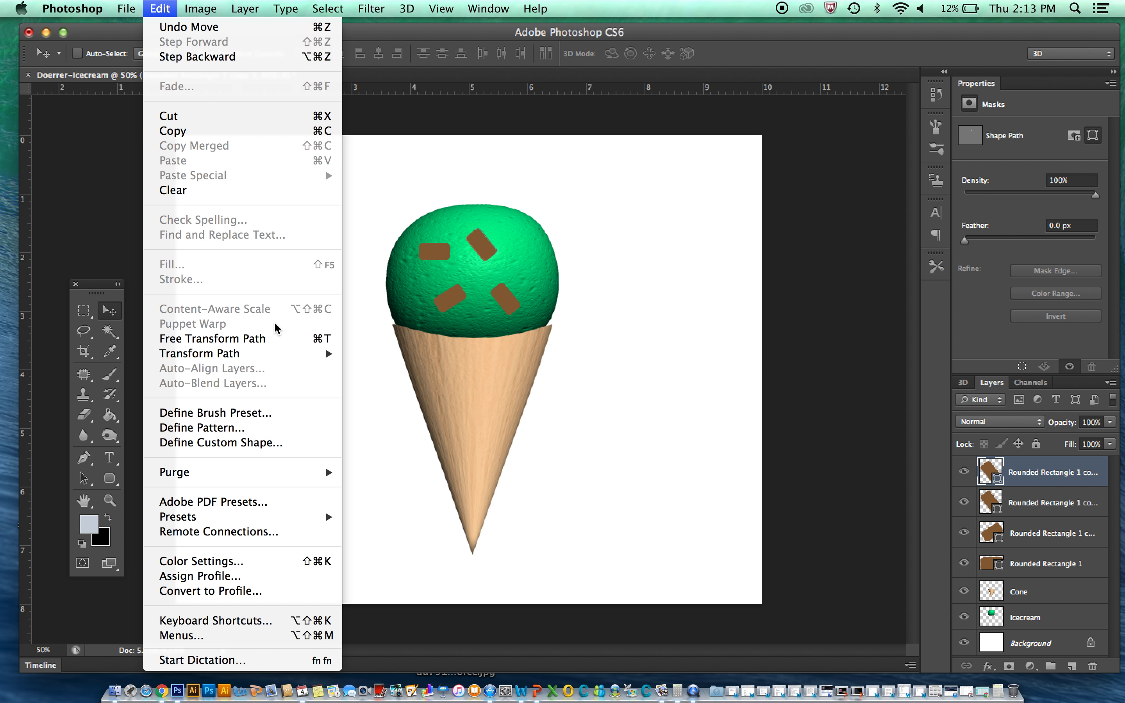
click(285, 344)
drag(504, 266, 431, 249)
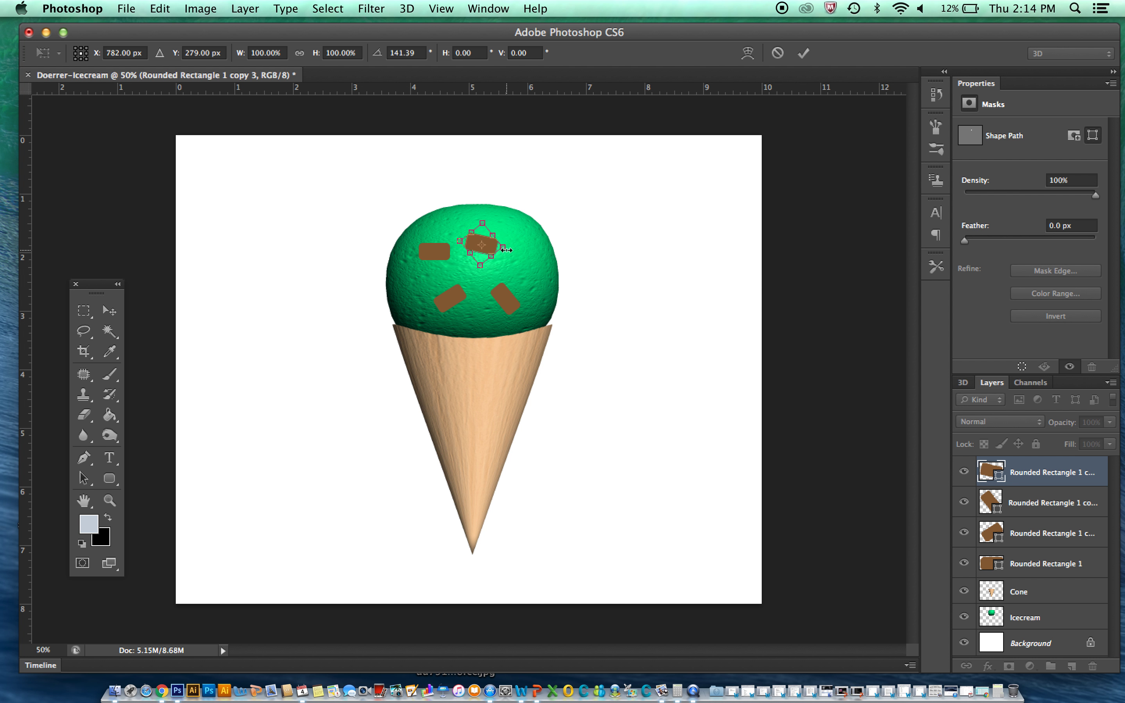
drag(514, 253, 509, 277)
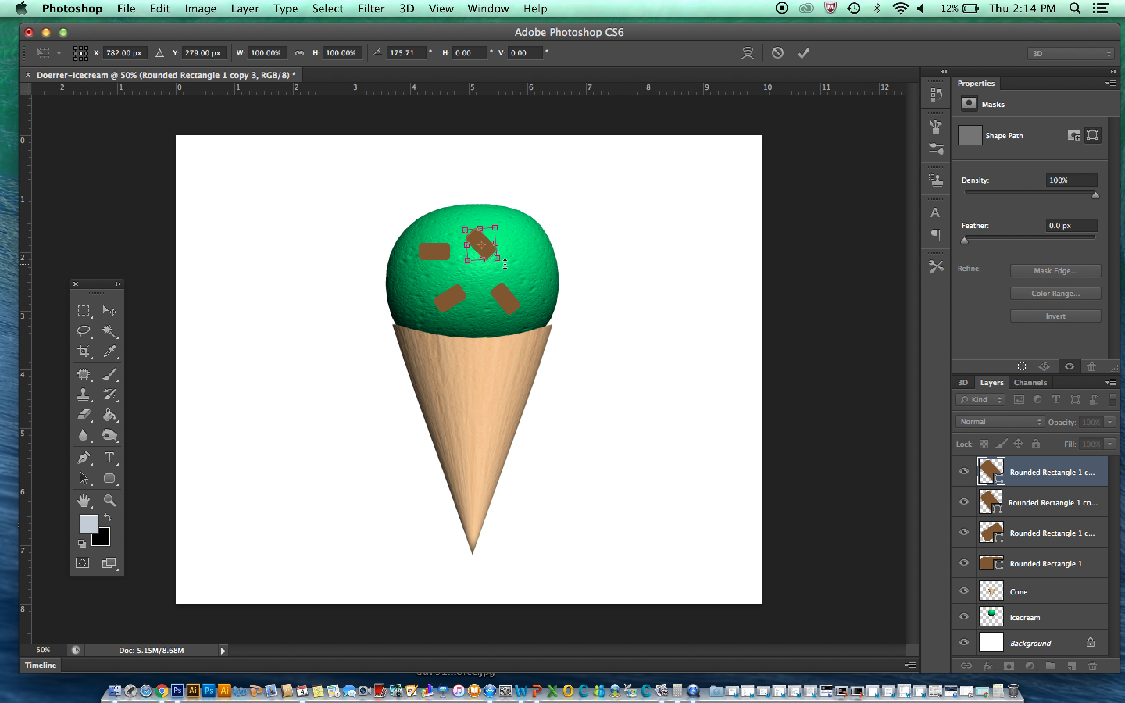
drag(508, 267, 459, 272)
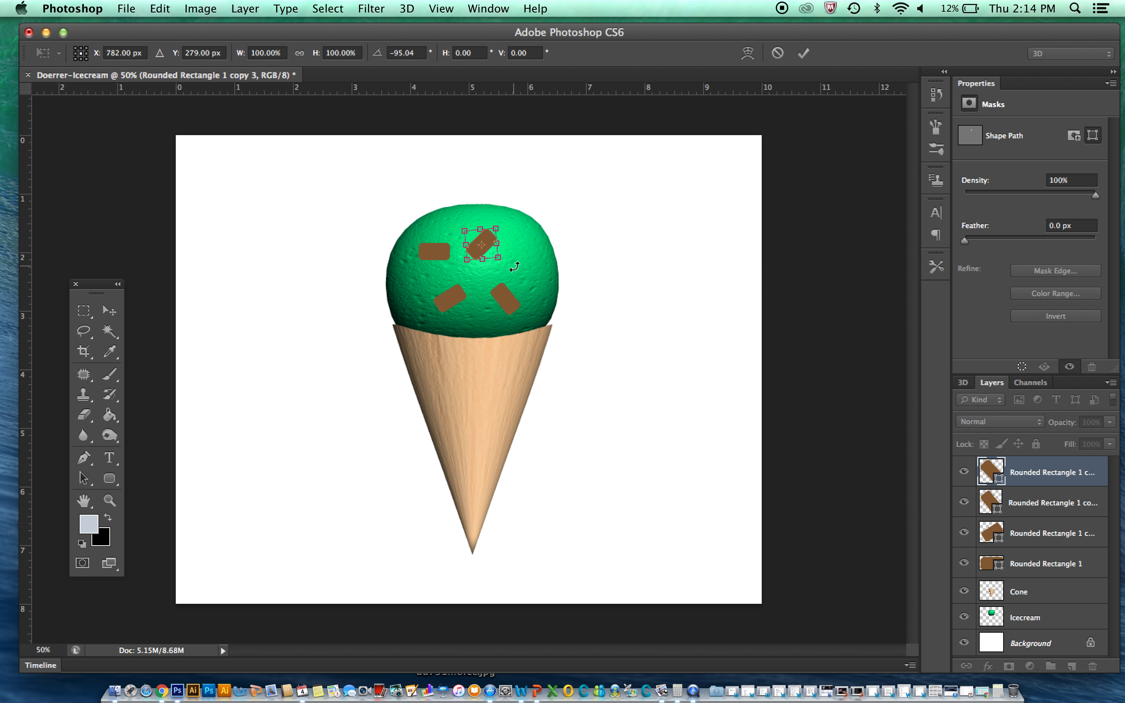
key(Return)
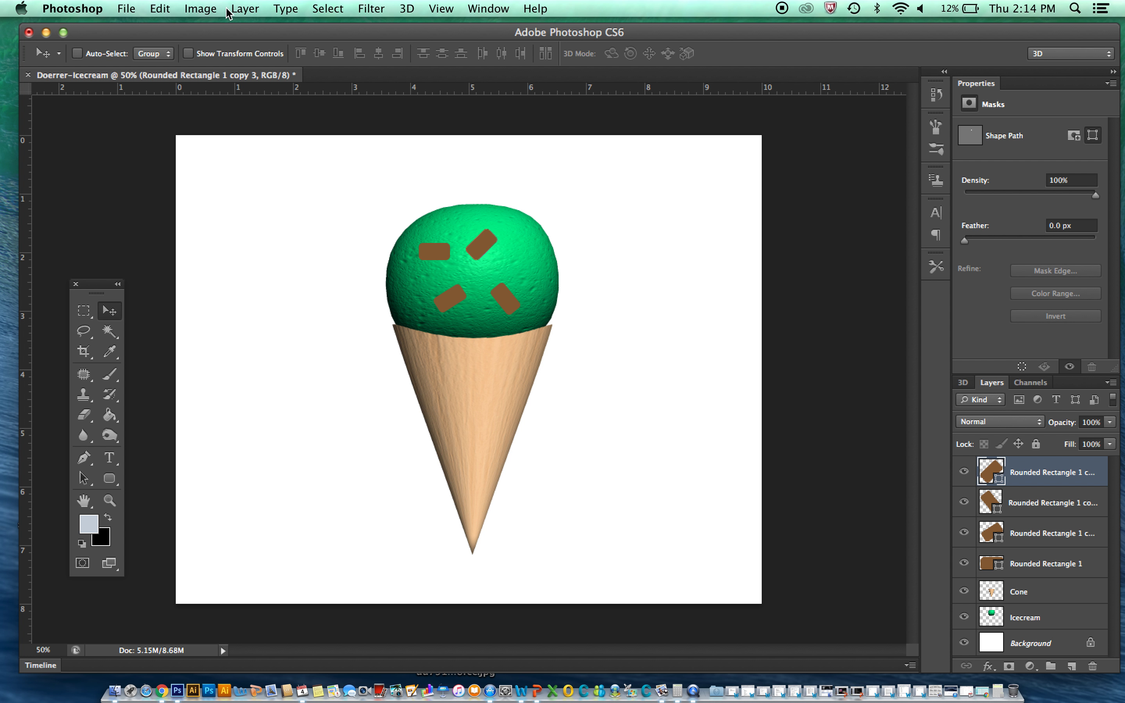
Step: Duplicate the upper-middle rectangle layer and move the copy to the upper right of the scoop
click(245, 8)
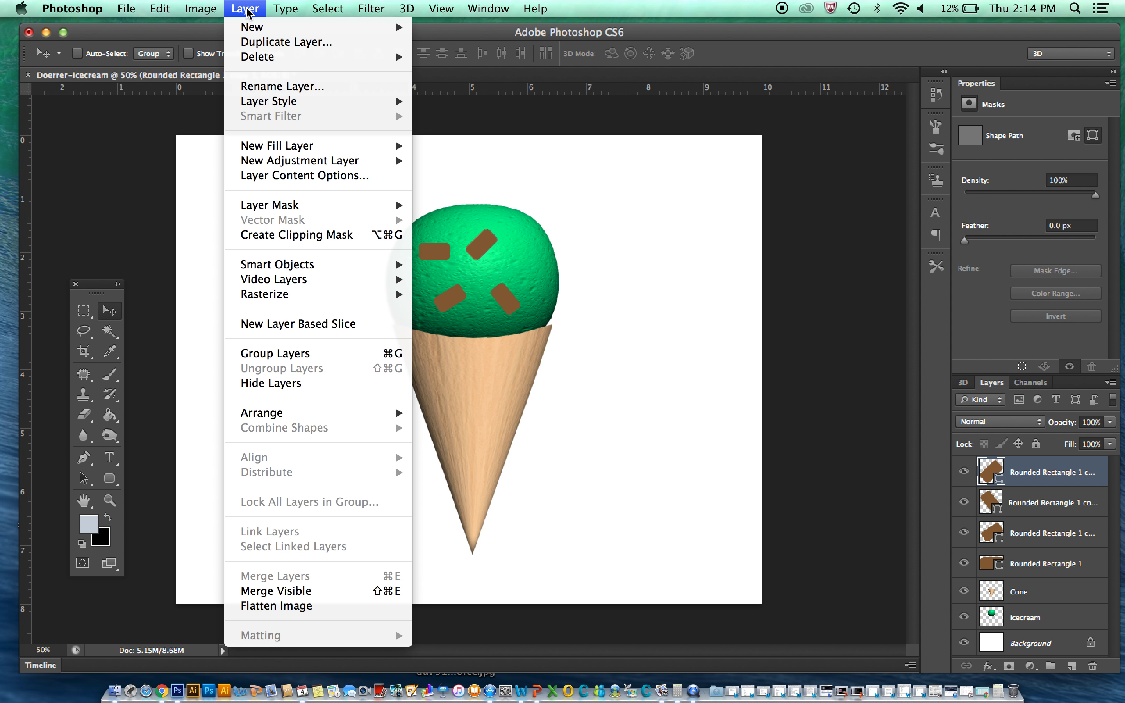
click(343, 44)
click(712, 279)
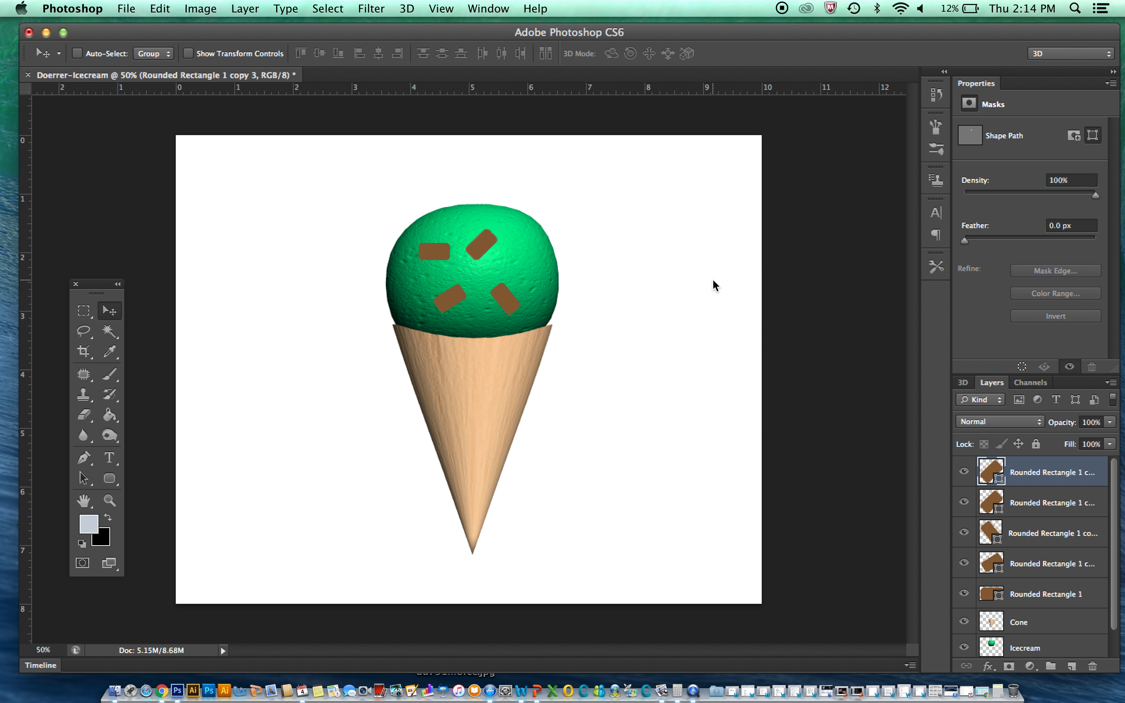
drag(492, 291, 507, 243)
Step: Rotate the upper-right rectangle by about -97 degrees so that it slants down to the right
click(160, 8)
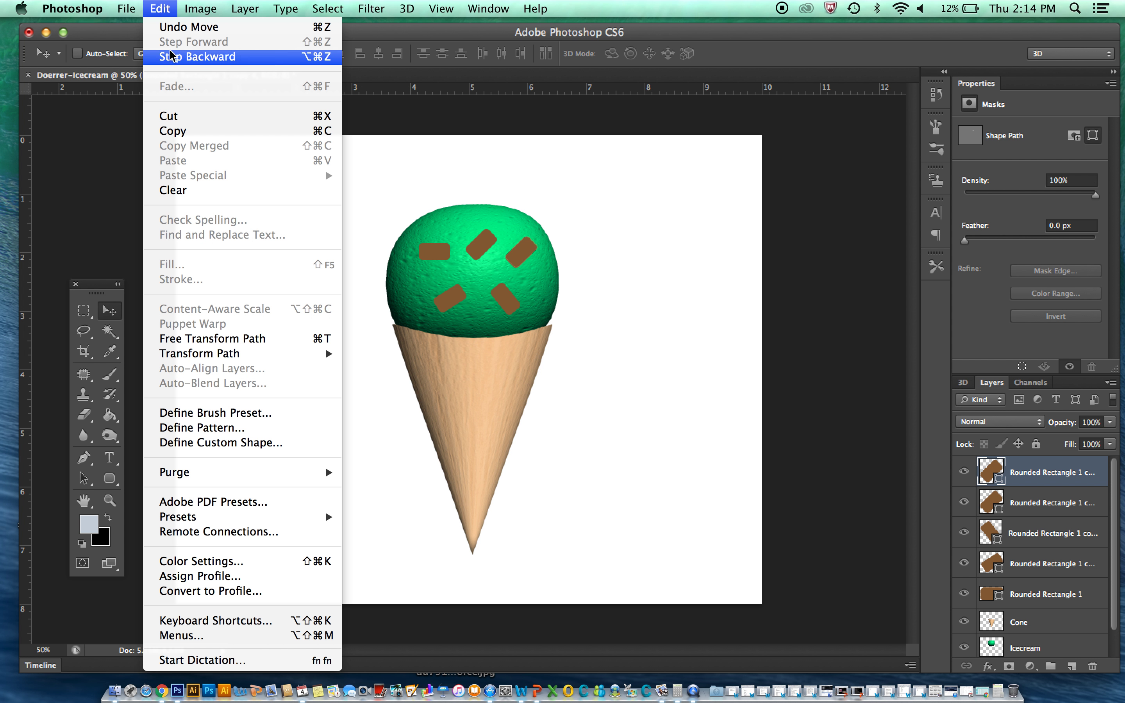
click(283, 342)
drag(548, 234, 499, 226)
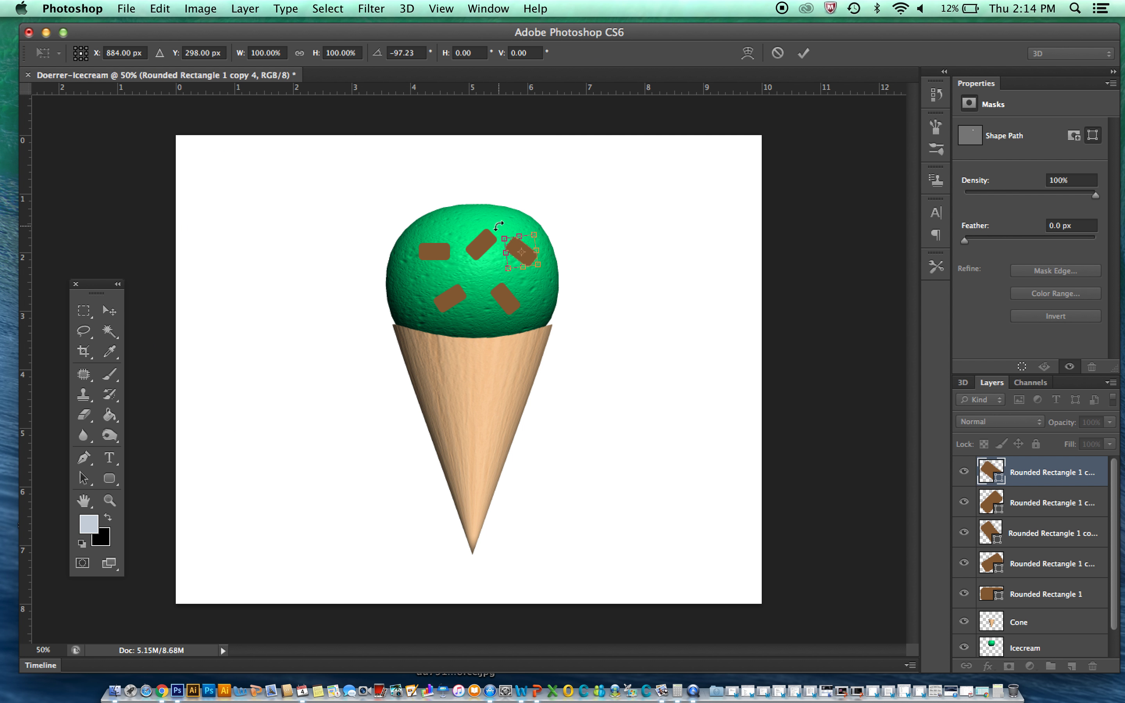
key(Return)
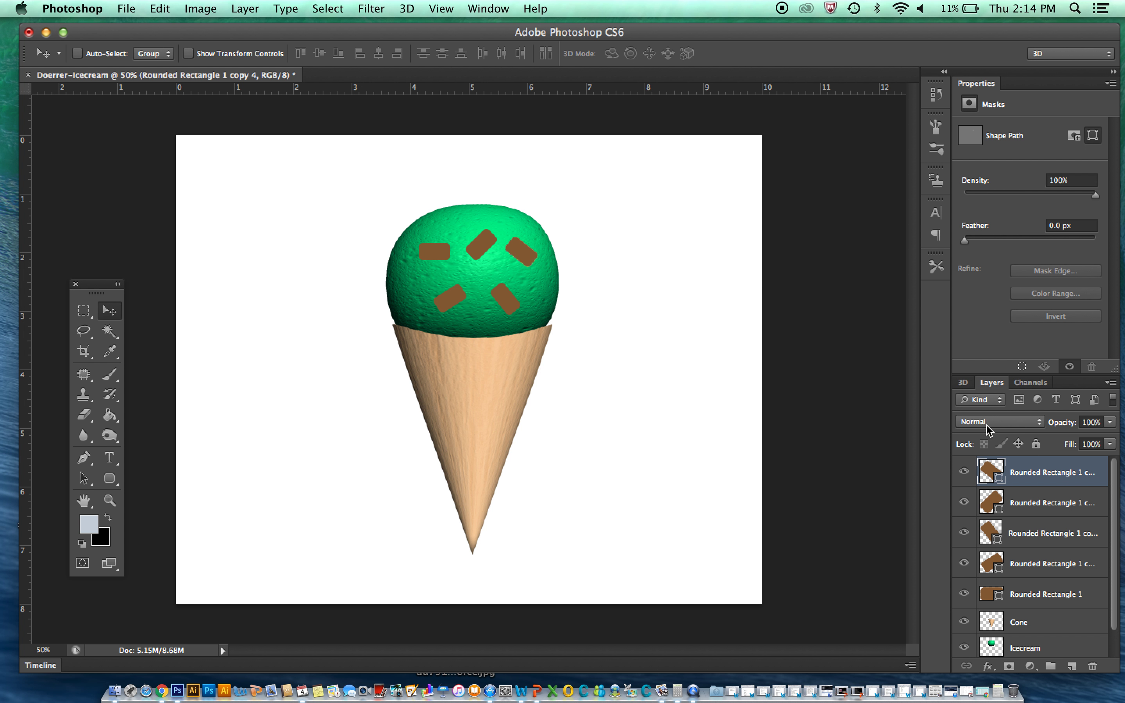
Step: Undock the Layers panel and enlarge it until every layer and its full name fit
drag(992, 382, 918, 245)
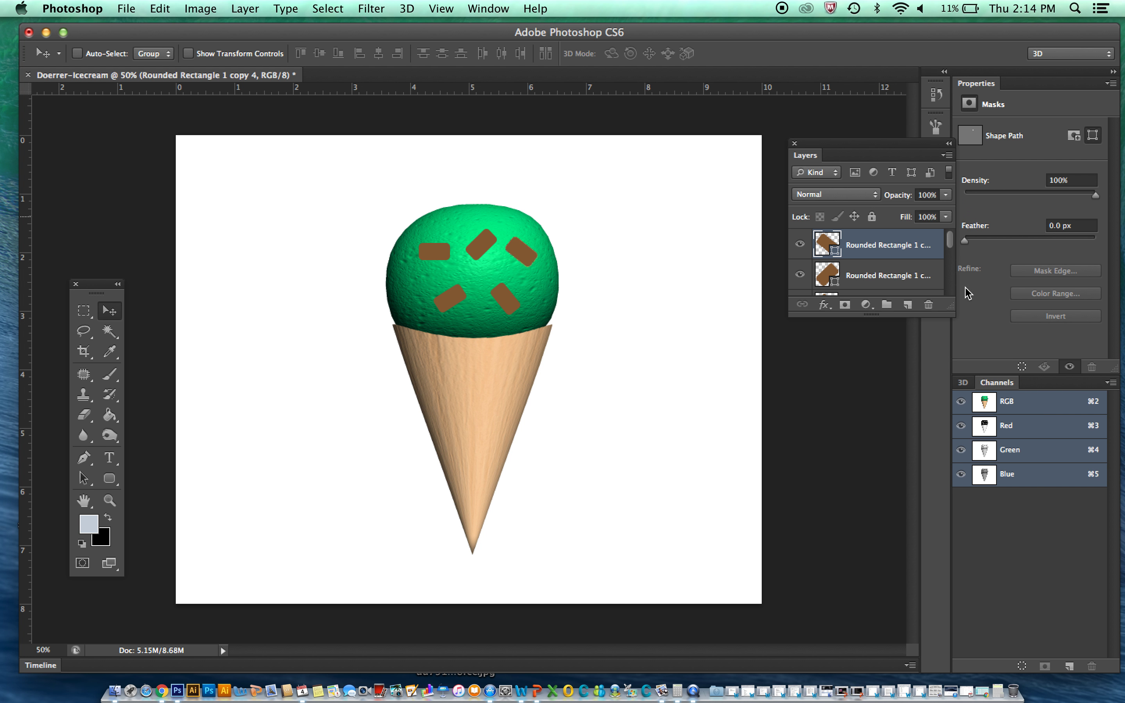
drag(948, 308, 983, 570)
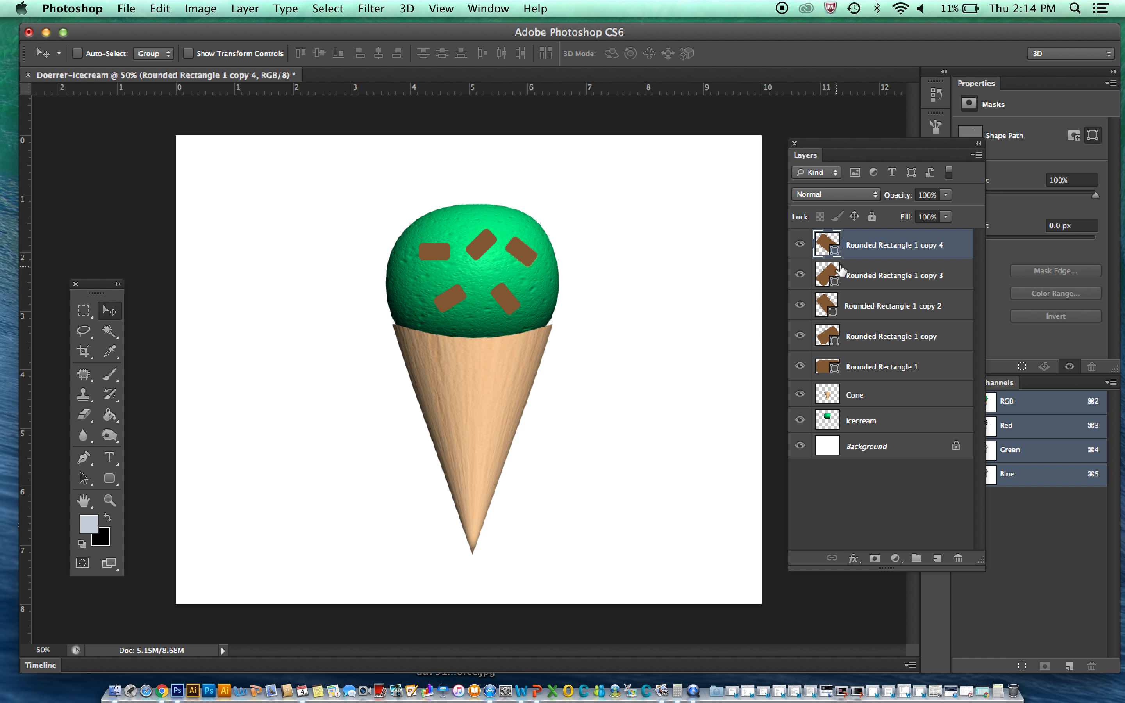
Step: Add a Bevel & Emboss style to the upper-right rectangle using Pillow Emboss and the Chisel Soft technique
click(245, 9)
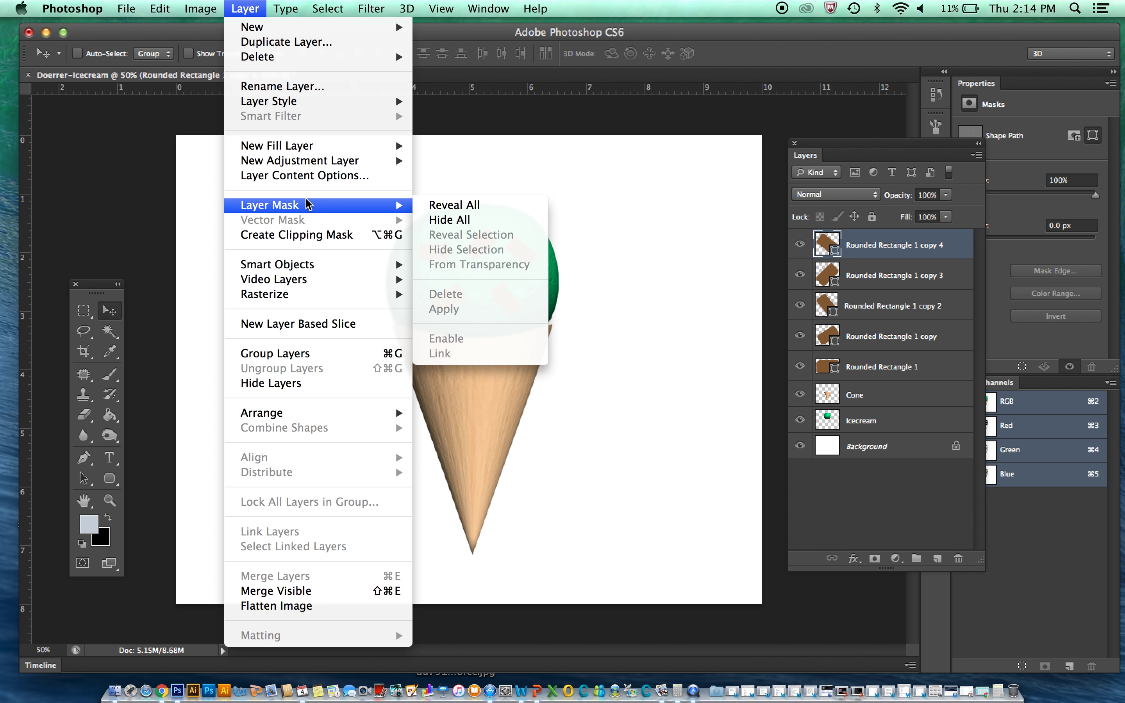
mouse_move(336, 104)
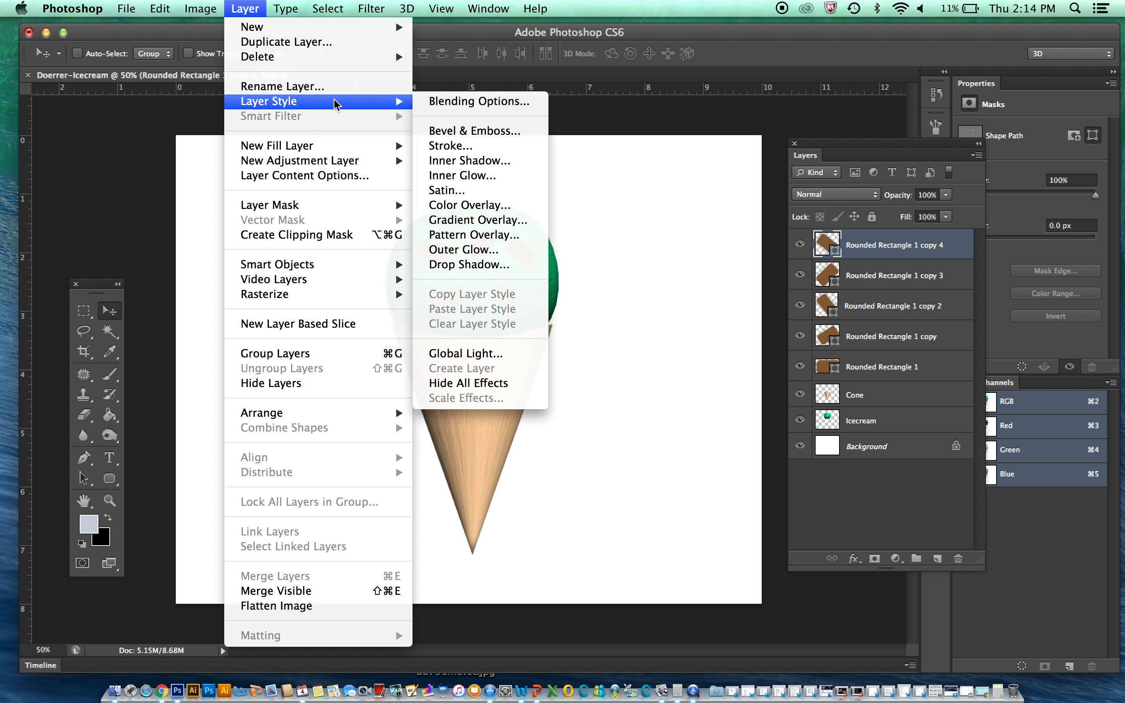
click(531, 139)
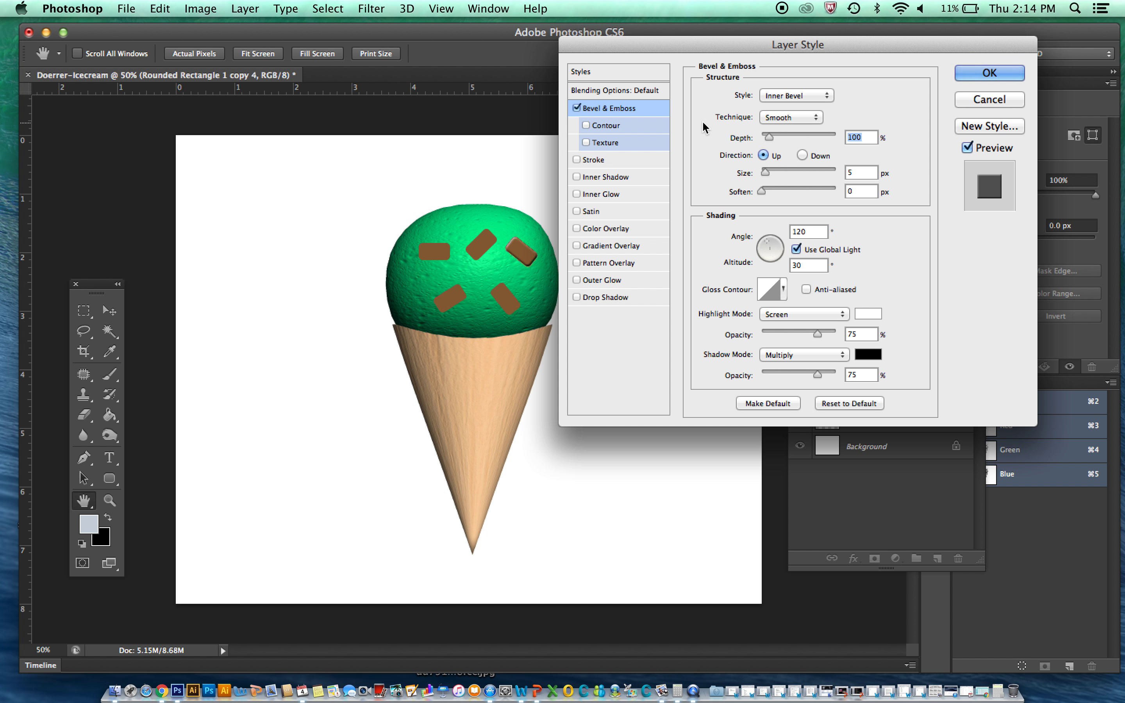
click(817, 98)
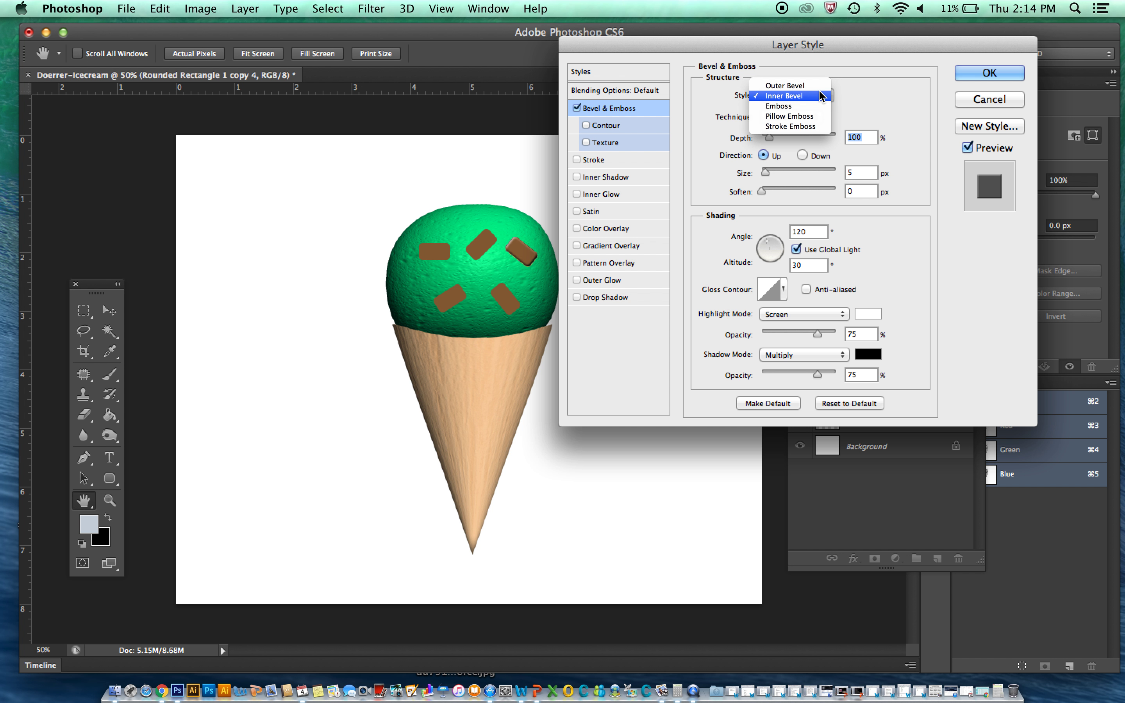
click(827, 122)
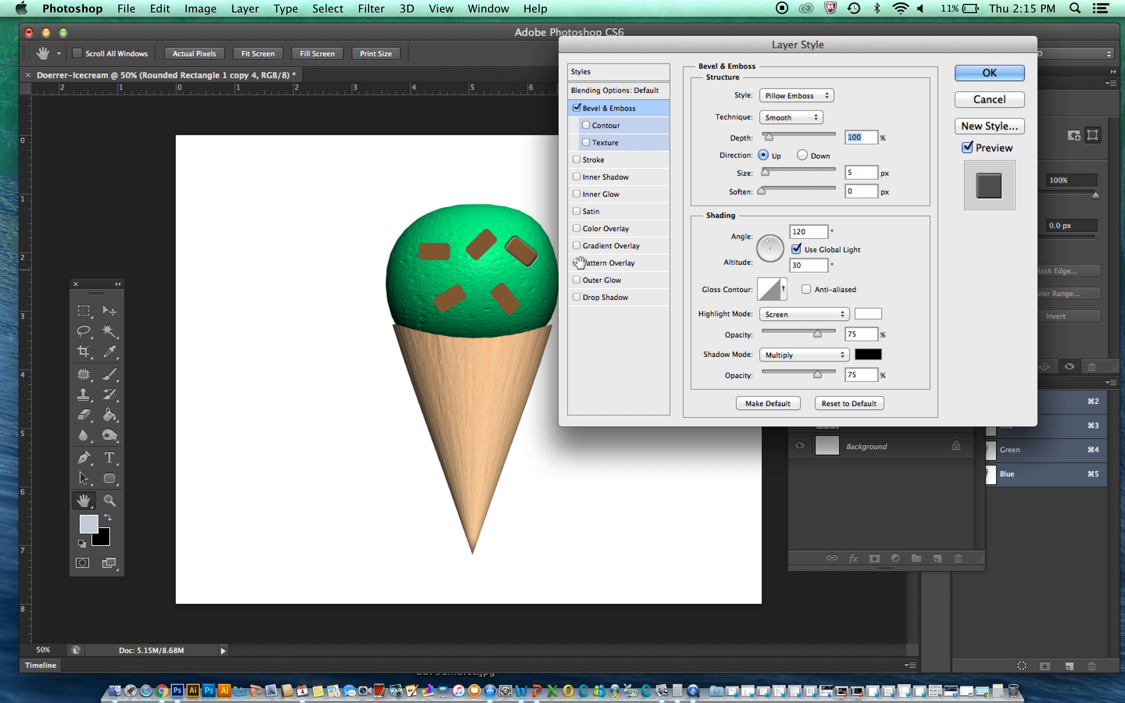
click(792, 119)
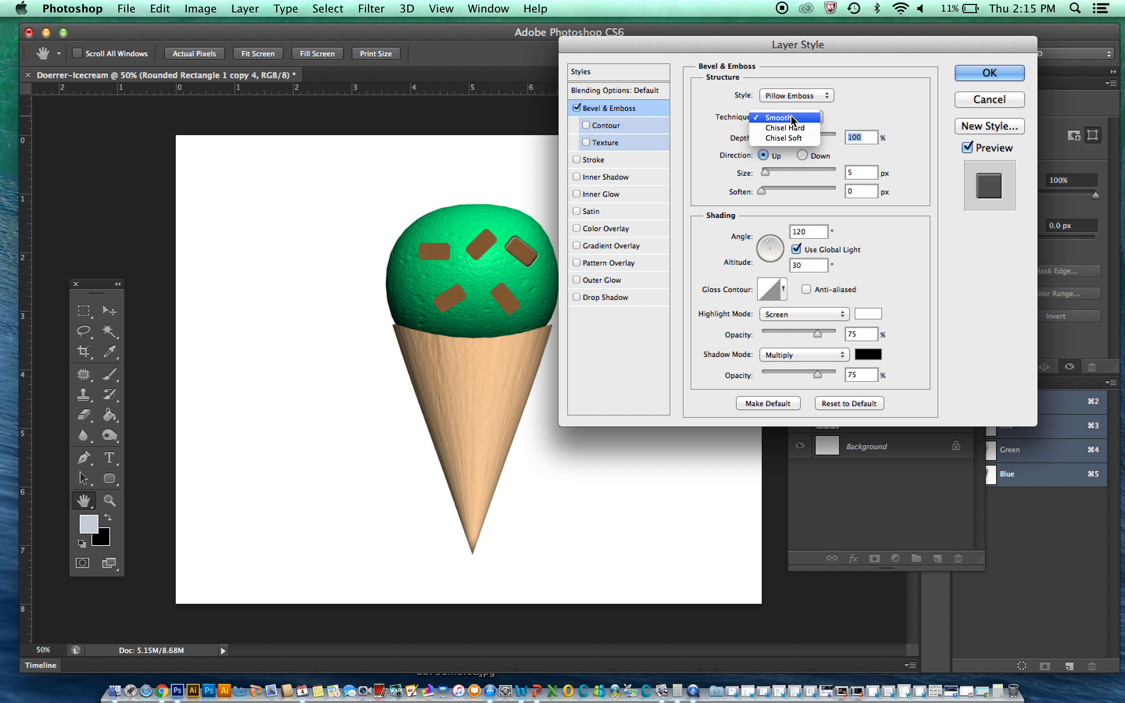
click(815, 139)
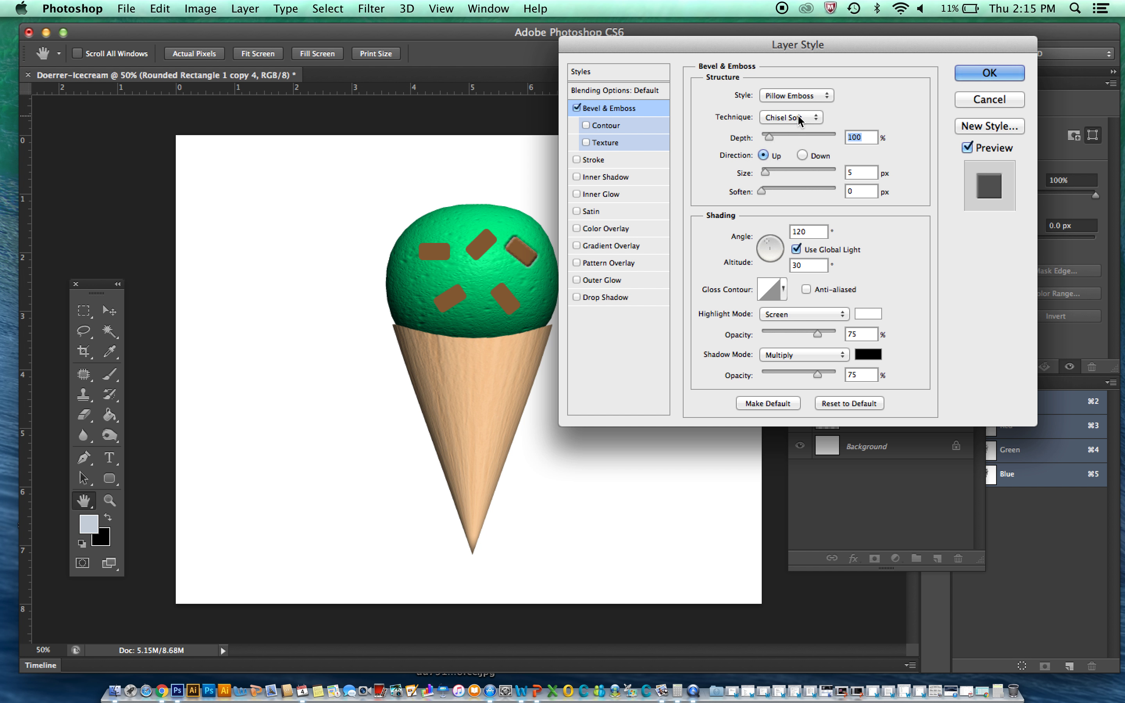
Step: Set the upper-right rectangle's bevel to 220% depth, 10 px size and 9 px soften, and apply the style
drag(770, 137, 777, 137)
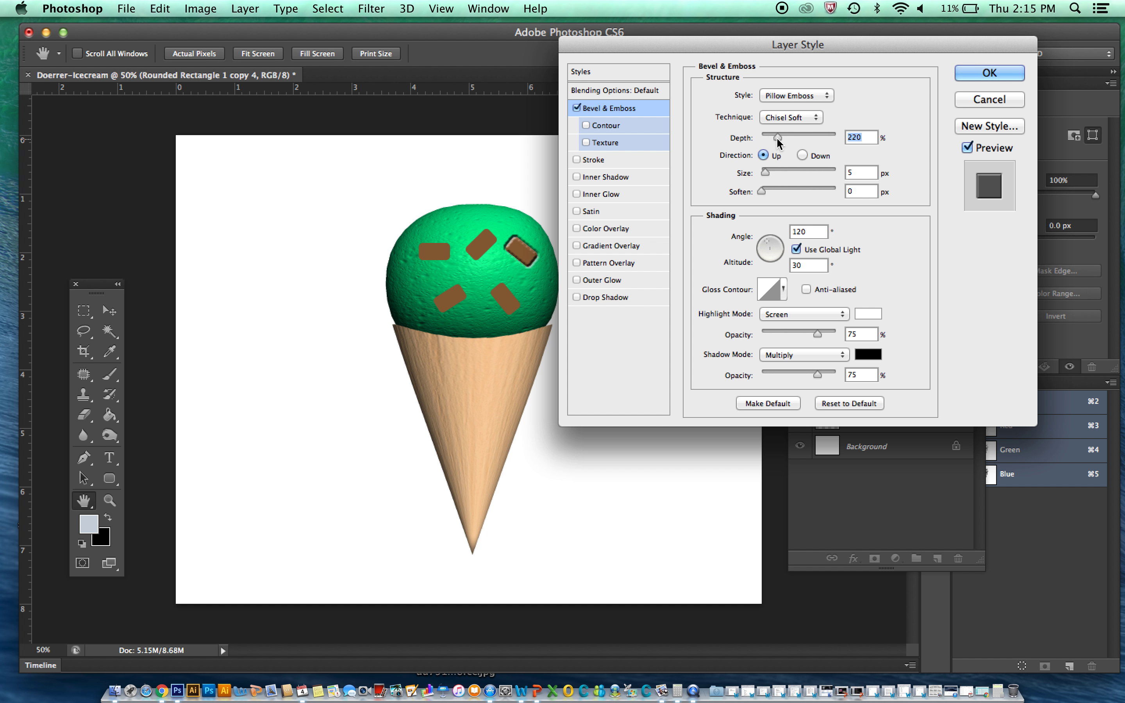
drag(767, 173, 781, 171)
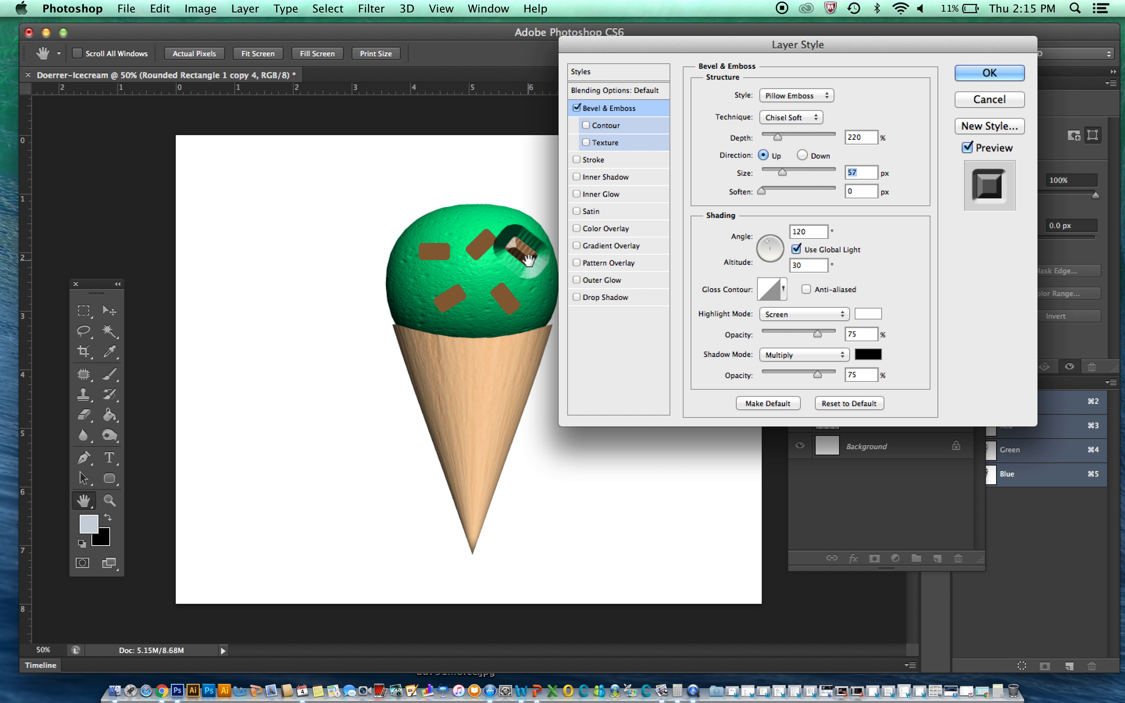
drag(783, 173, 805, 192)
click(763, 192)
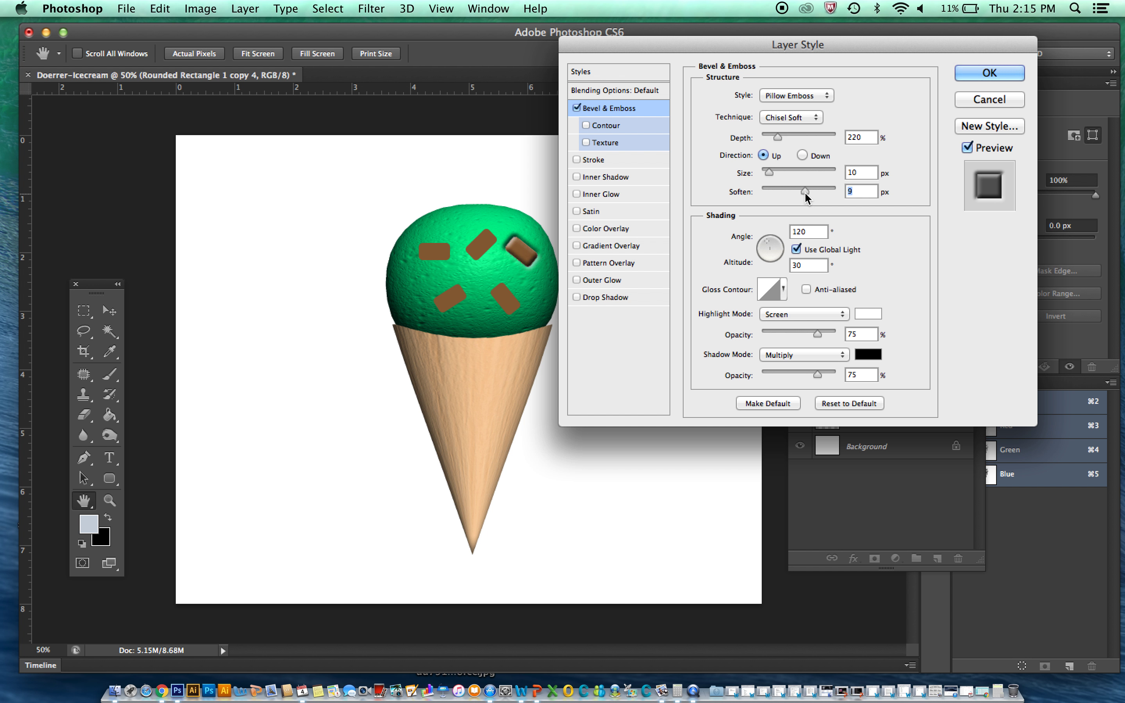
click(961, 73)
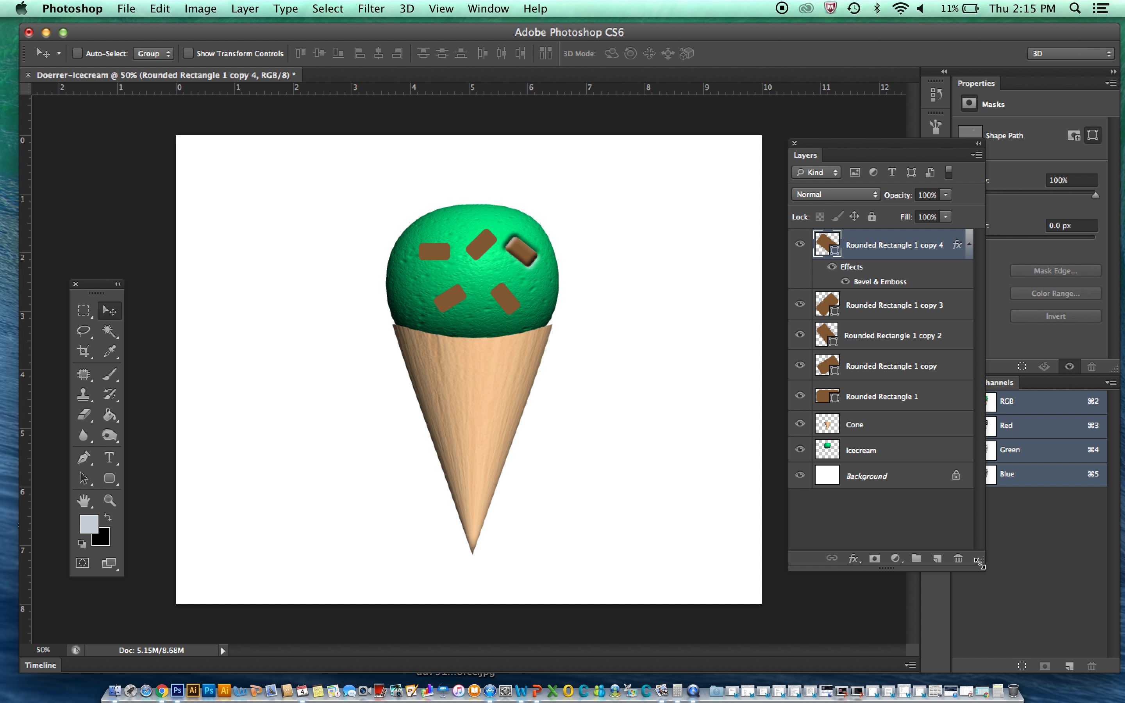
Step: Hide the Cone, Icecream and Background layers and merge the five visible rectangle layers into one
drag(980, 564, 989, 634)
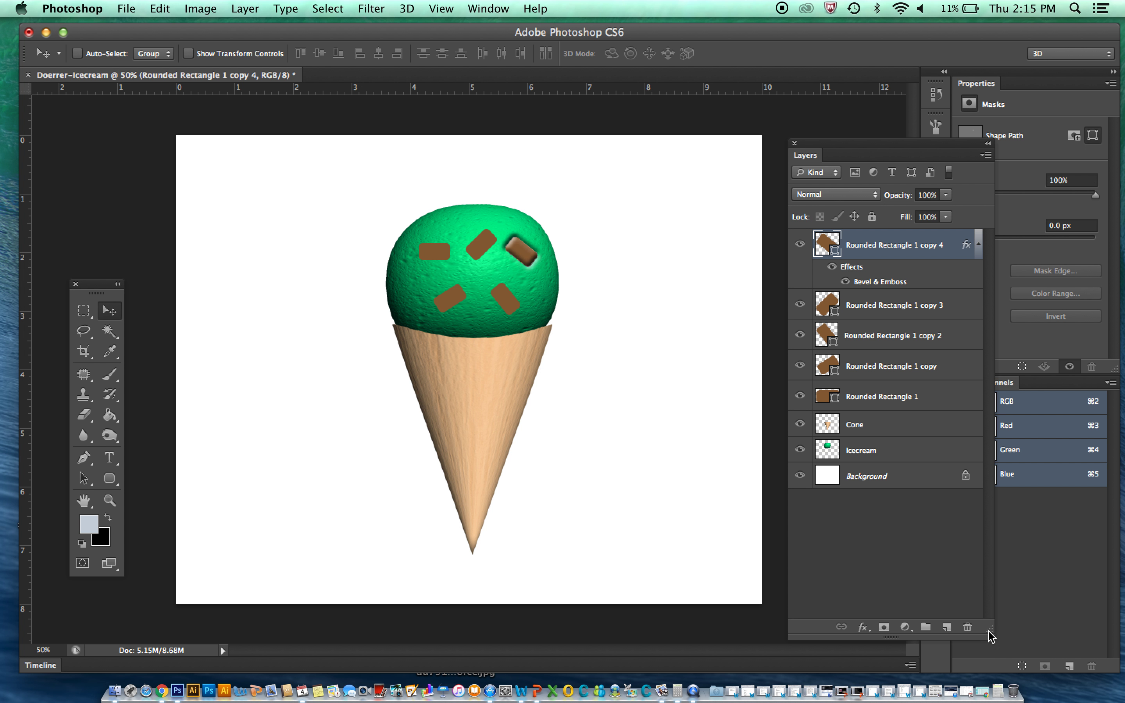
click(799, 424)
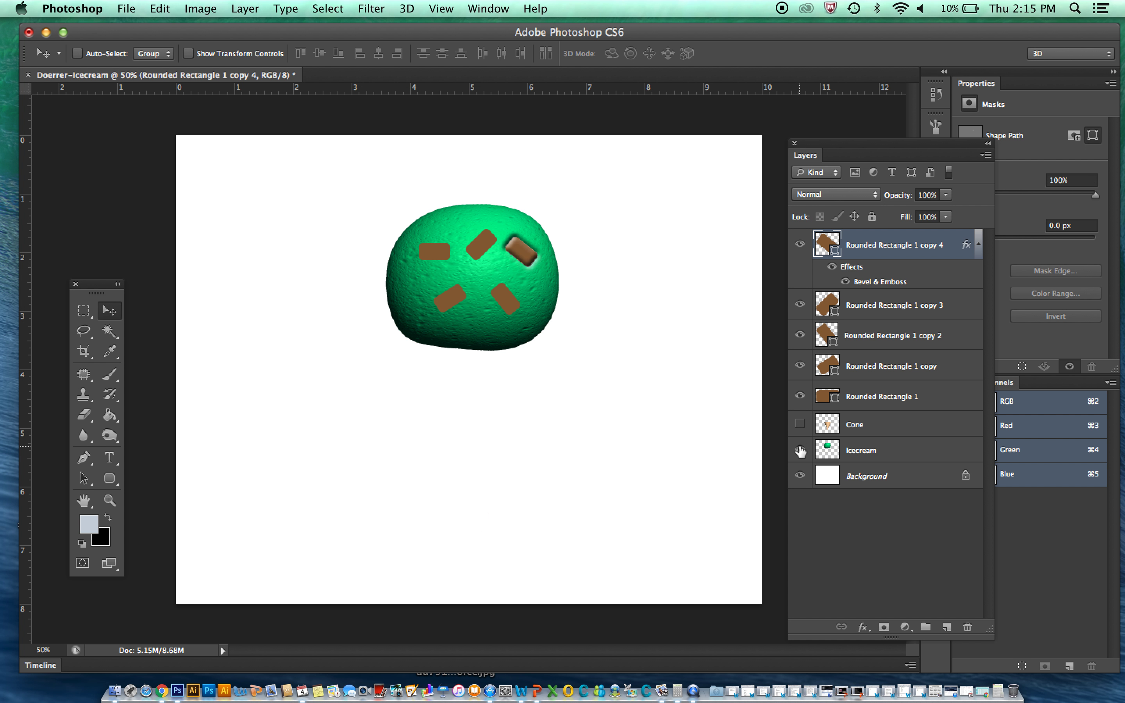
click(799, 450)
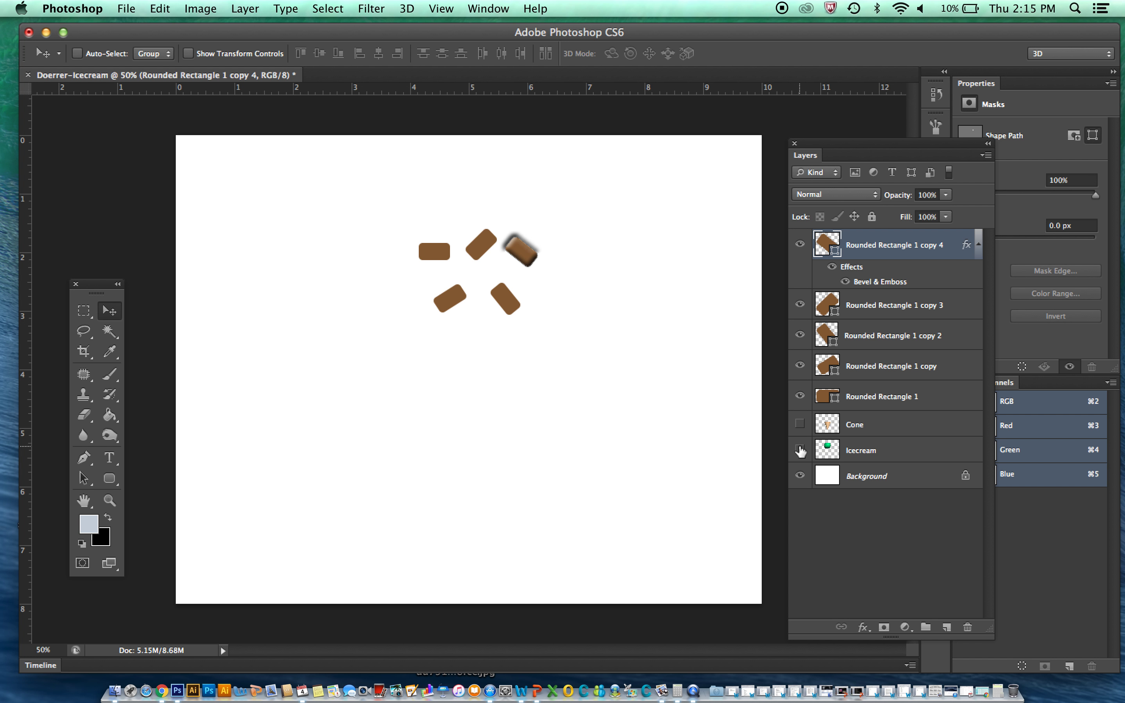
click(800, 476)
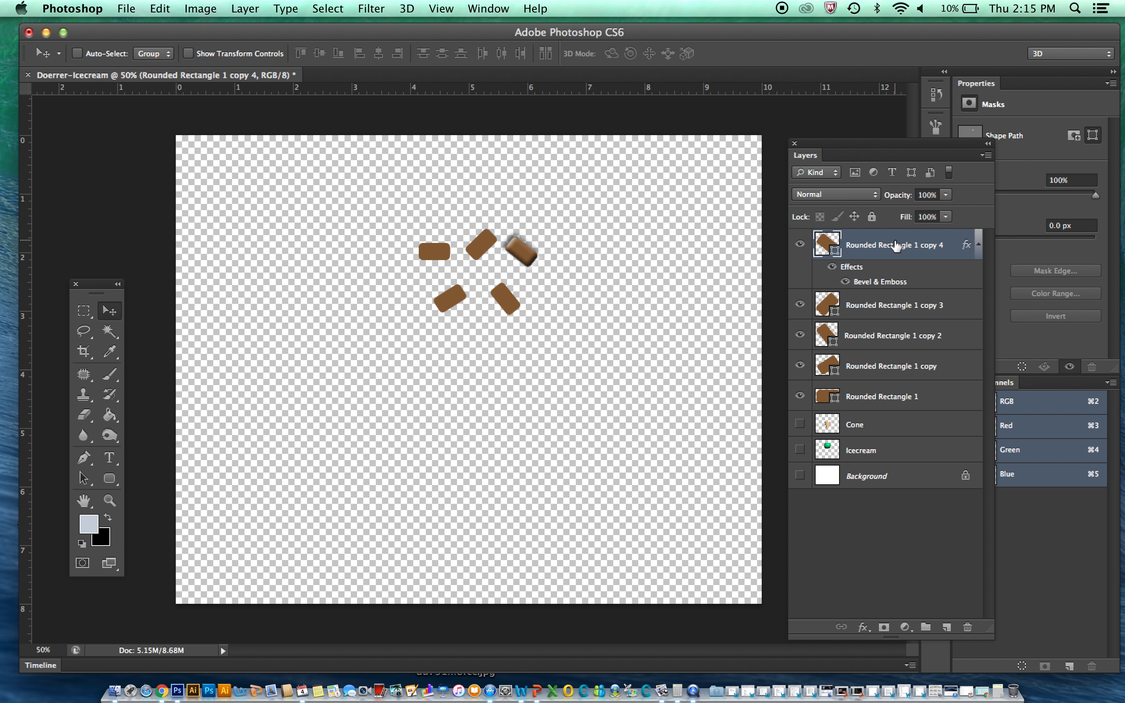
click(245, 8)
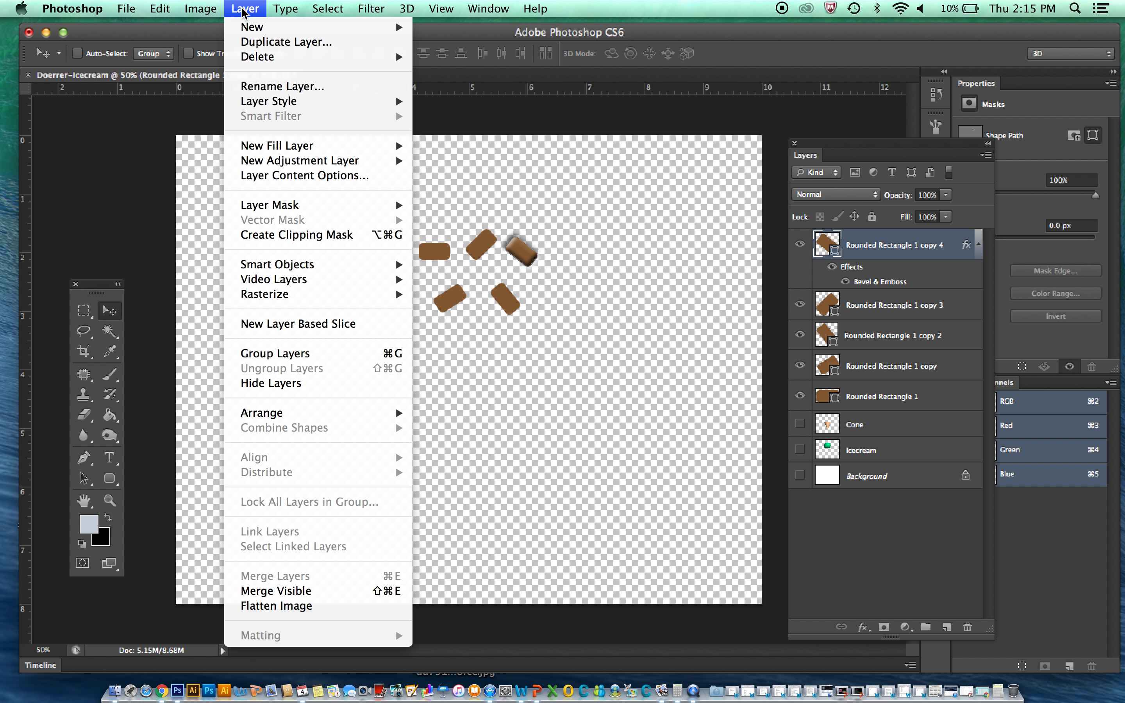
click(342, 600)
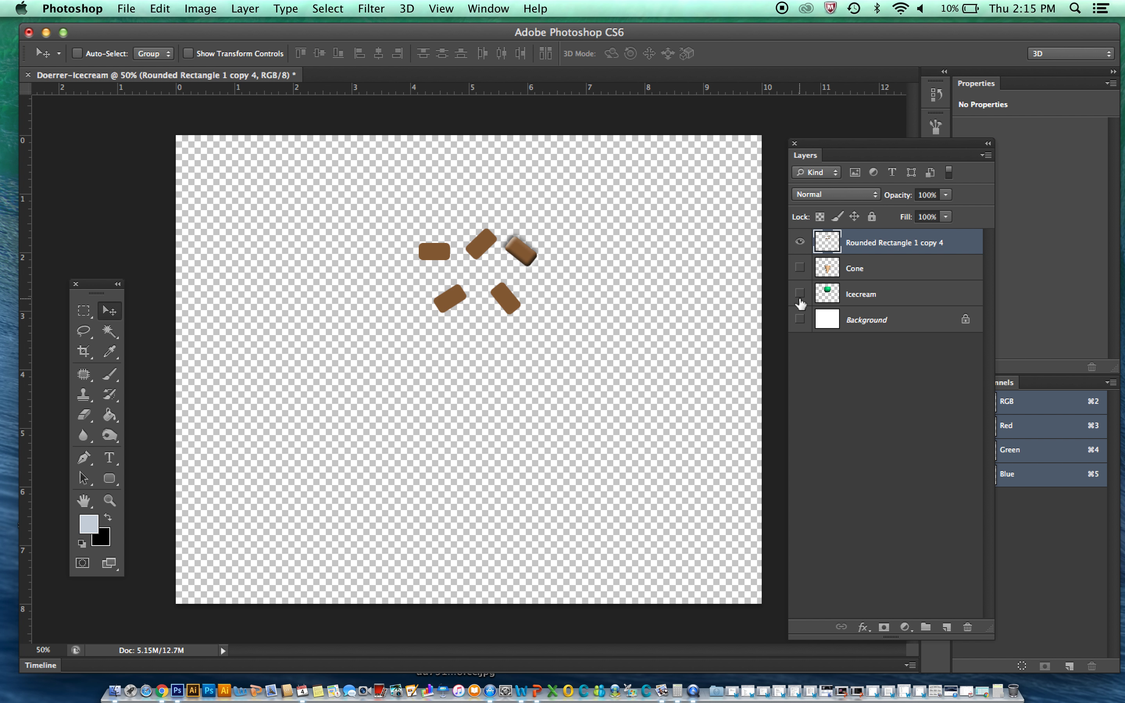
Step: Show the Cone, Icecream and Background layers again
click(799, 268)
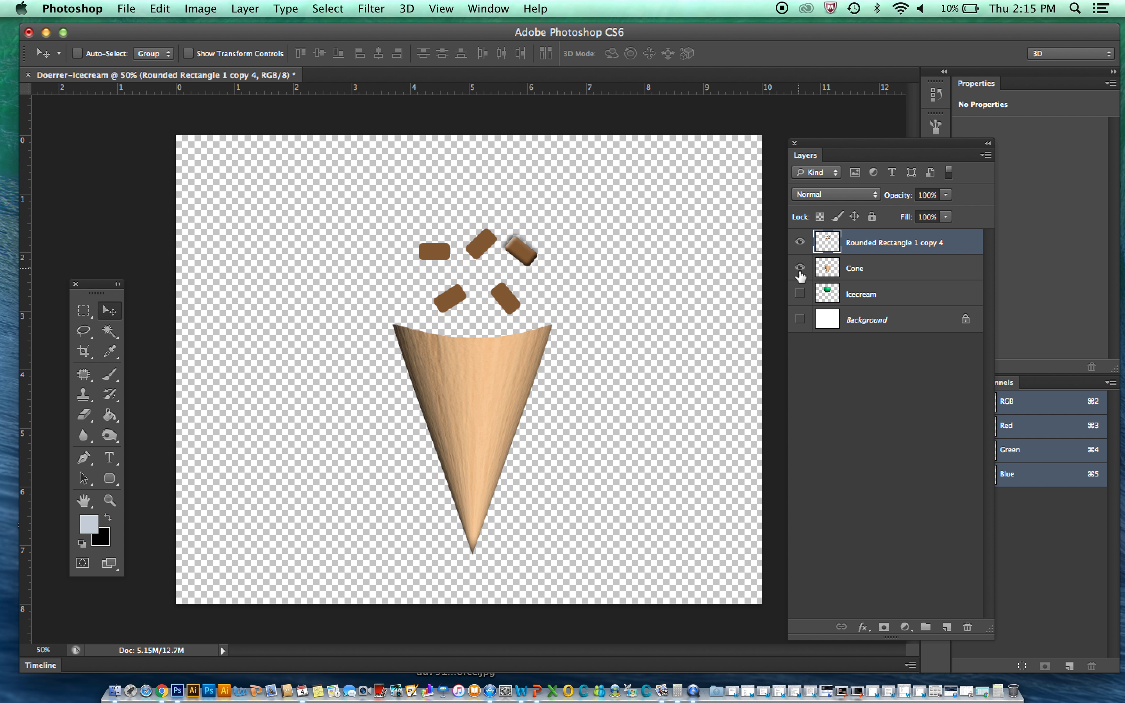
click(800, 293)
click(800, 320)
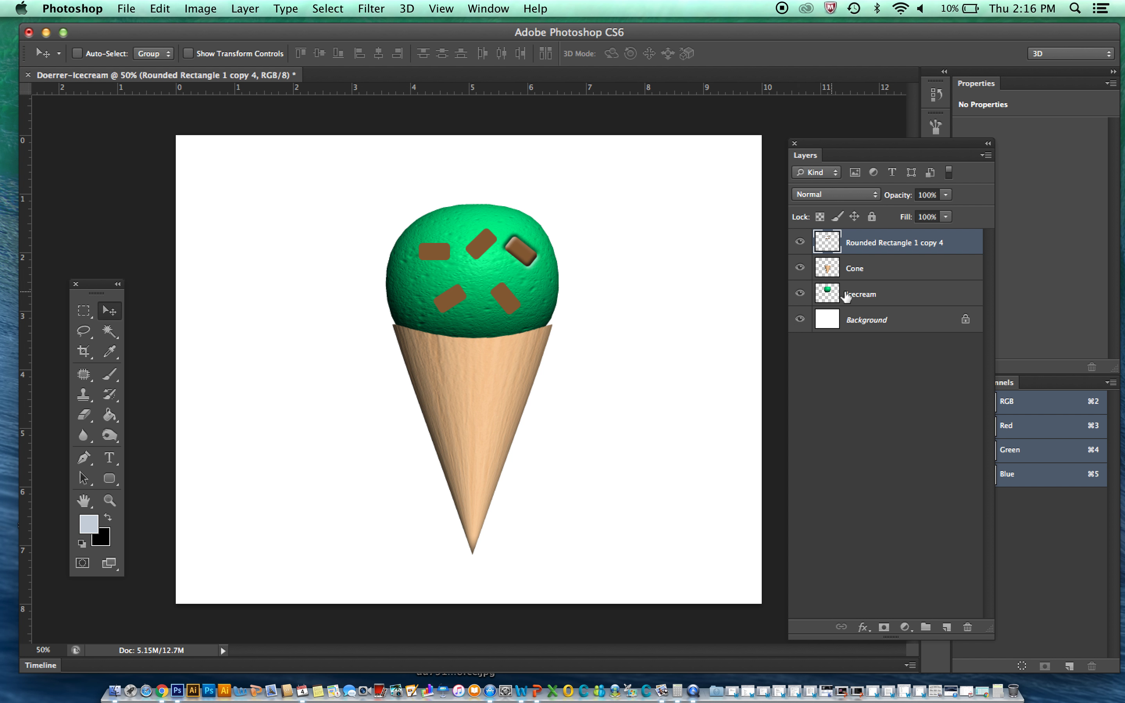
Step: Rename the merged rectangle layer as "chocolate chips"
double_click(894, 243)
text(chocolate chips)
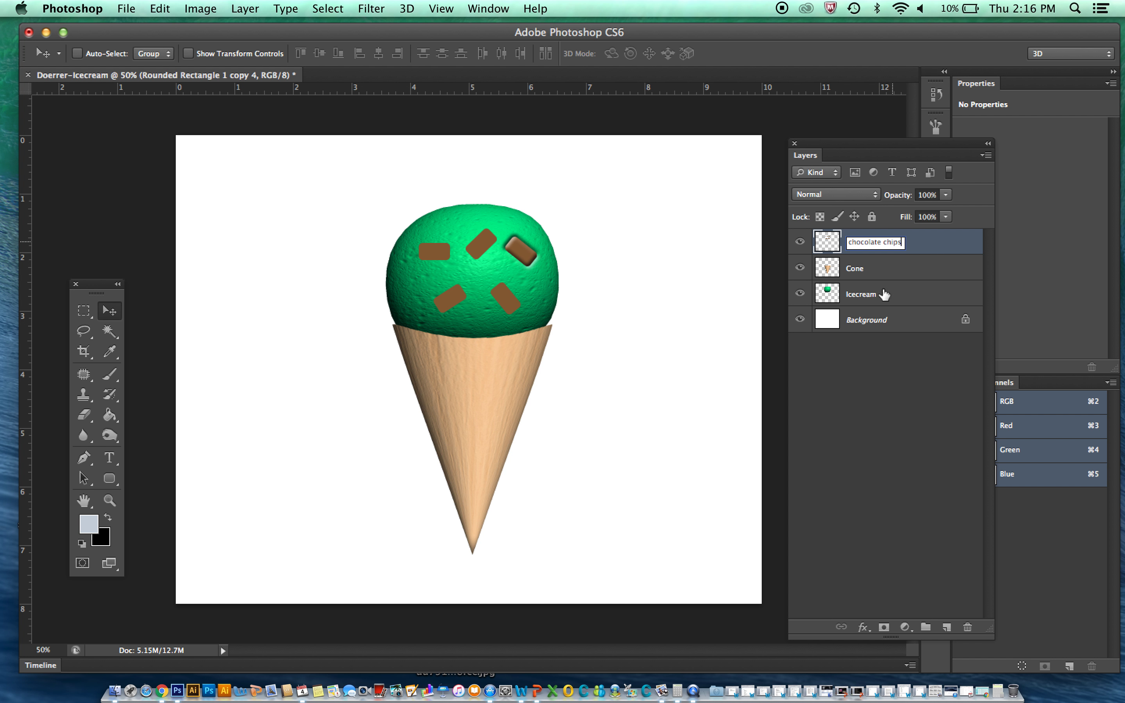
key(Return)
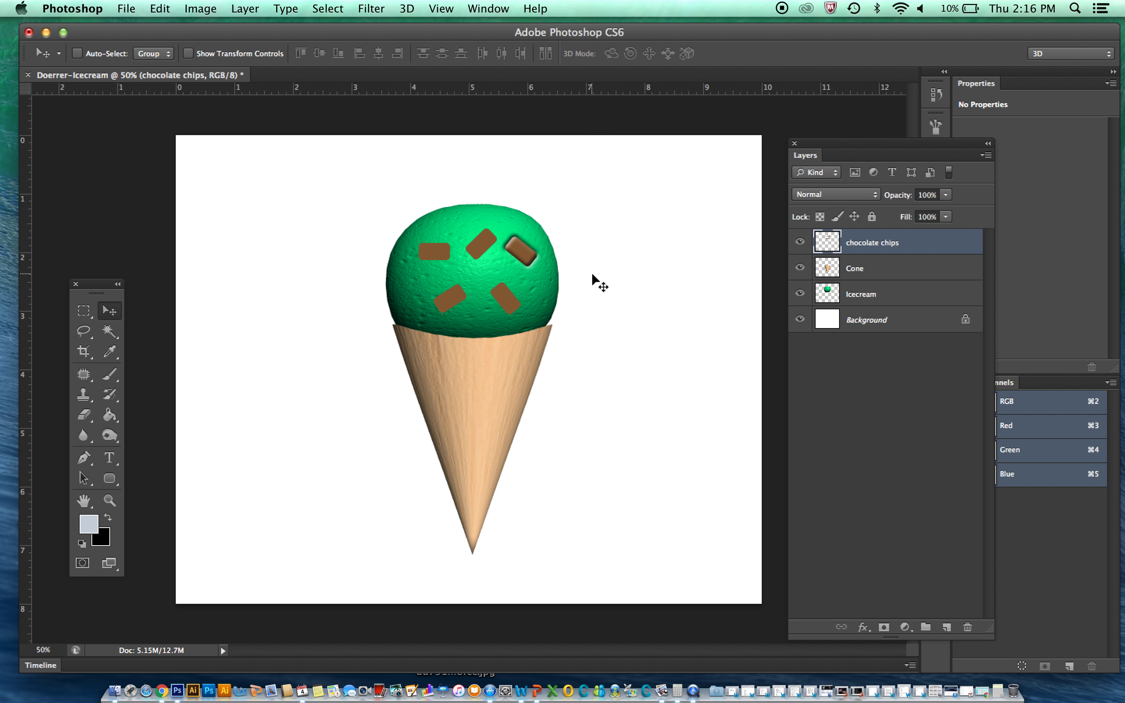
Step: Apply Bevel & Emboss to the chocolate chips layer with Pillow Emboss, Chisel Soft, 10 px size and 10 px soften
click(243, 10)
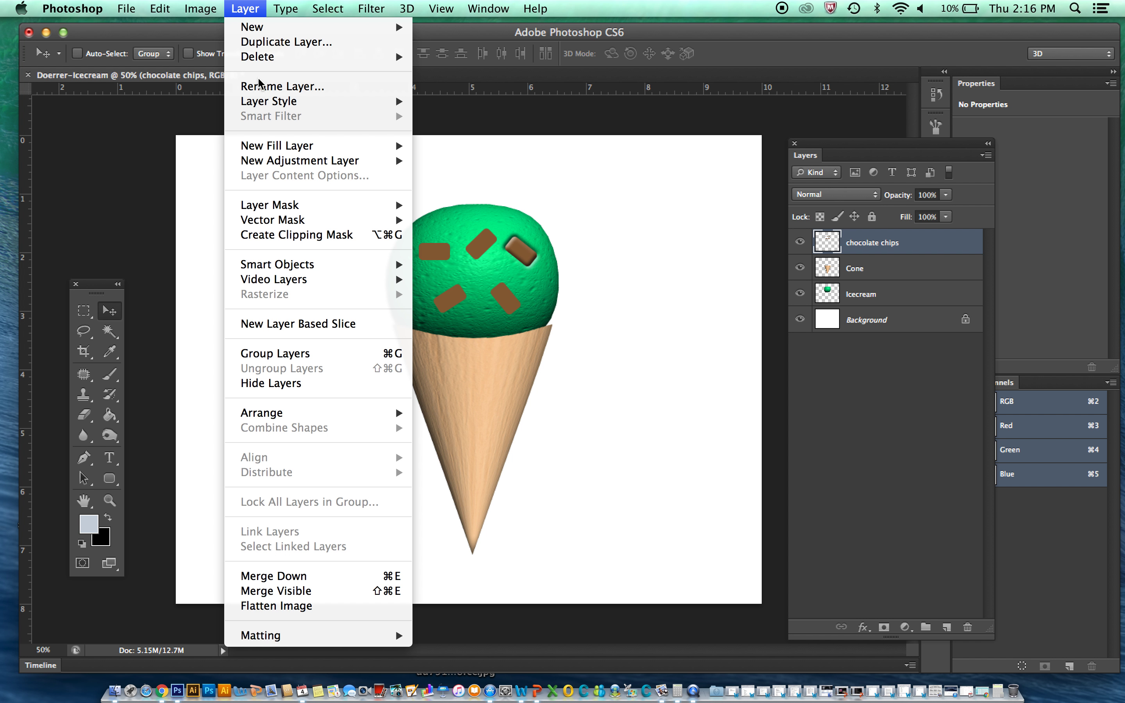
mouse_move(272, 107)
click(496, 132)
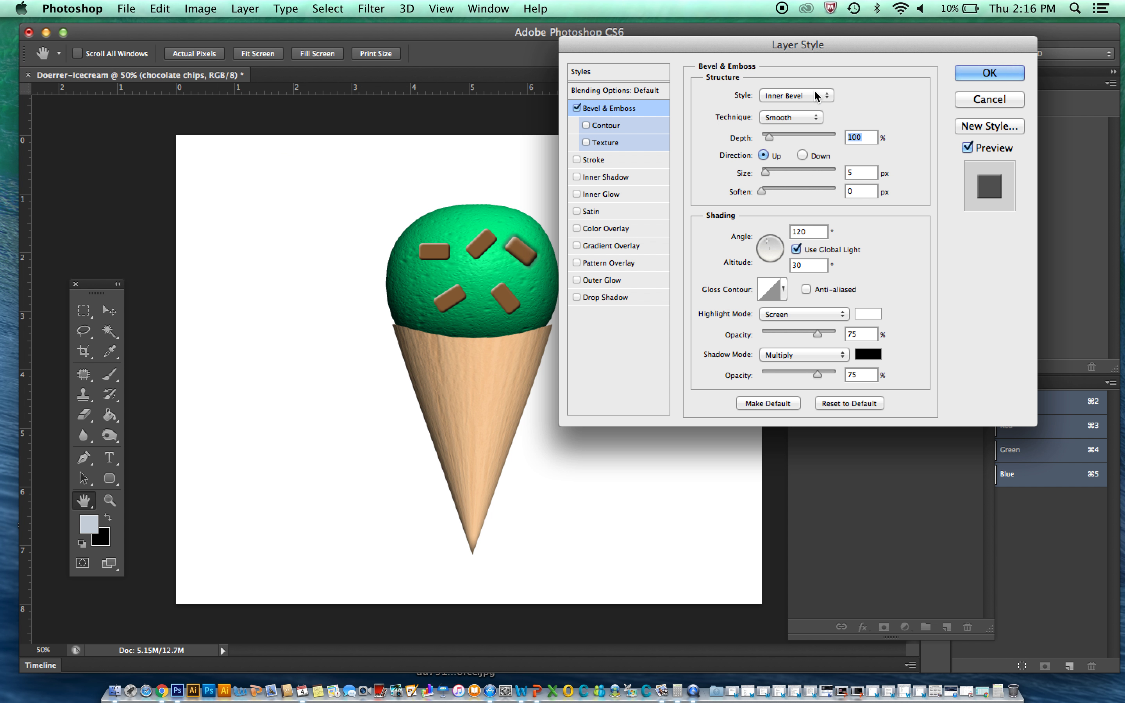
click(809, 94)
click(809, 116)
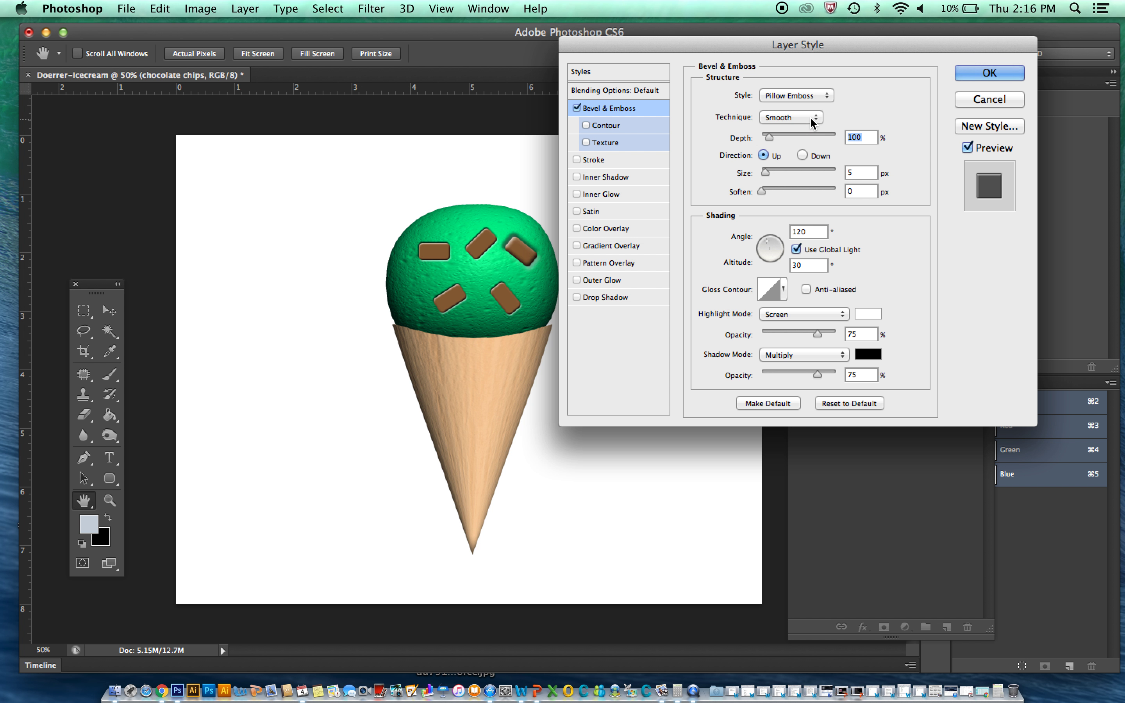
click(809, 116)
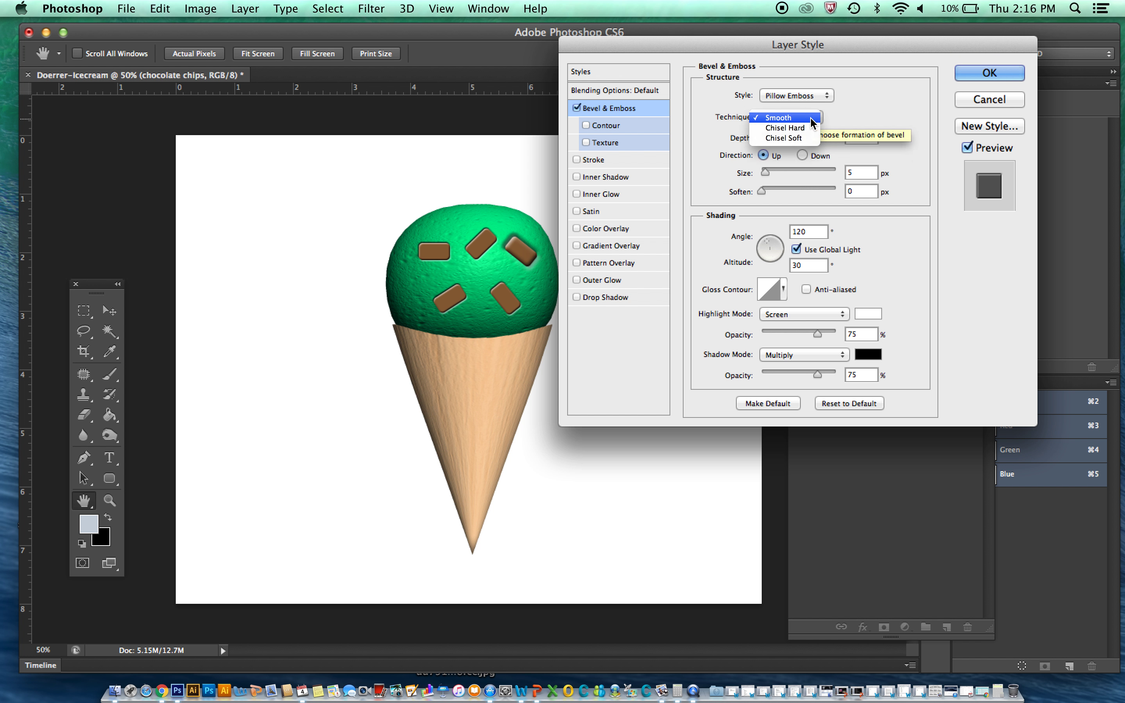
click(809, 138)
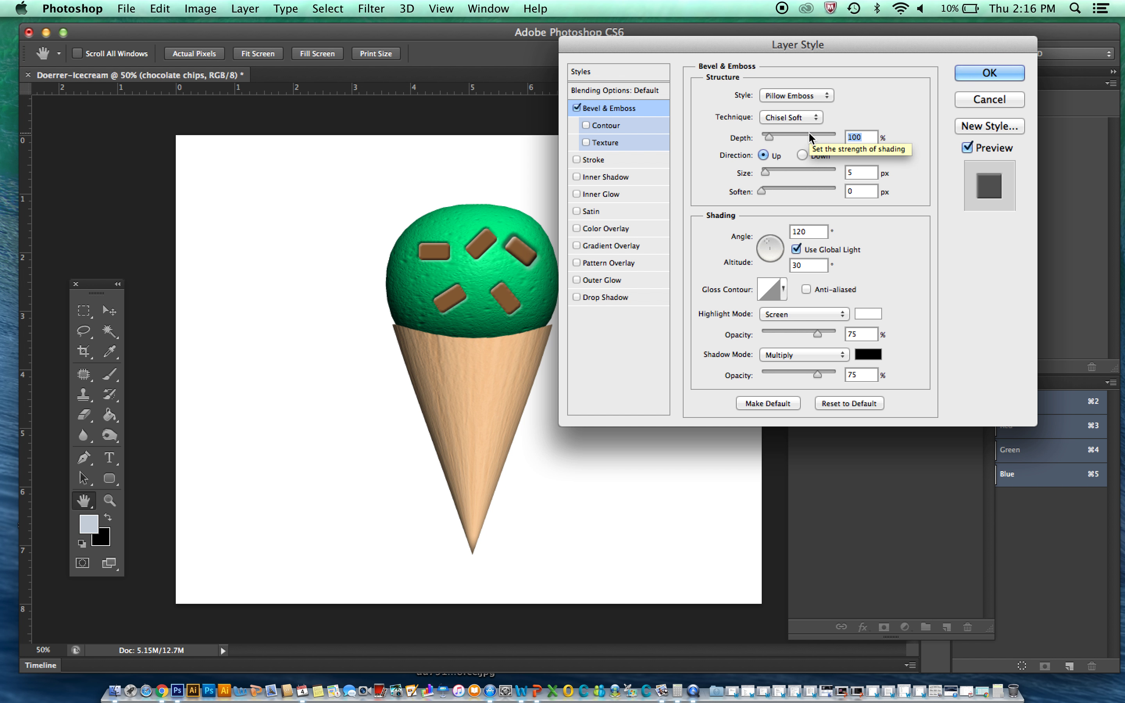
drag(766, 170, 807, 191)
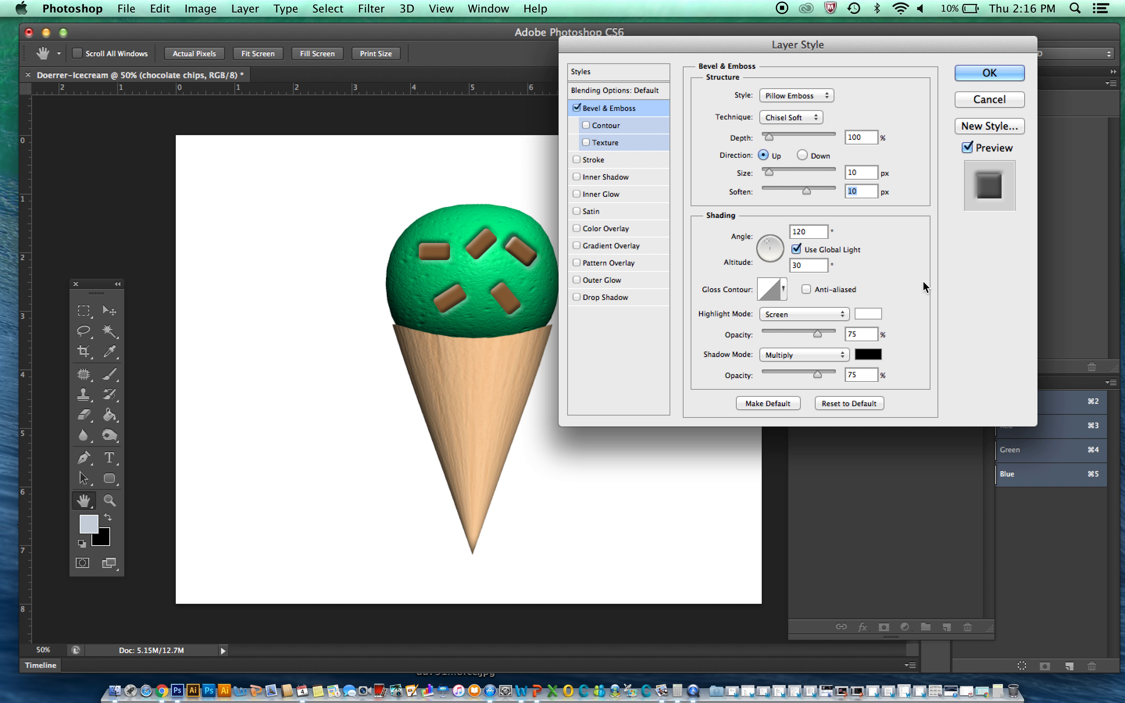
click(1011, 74)
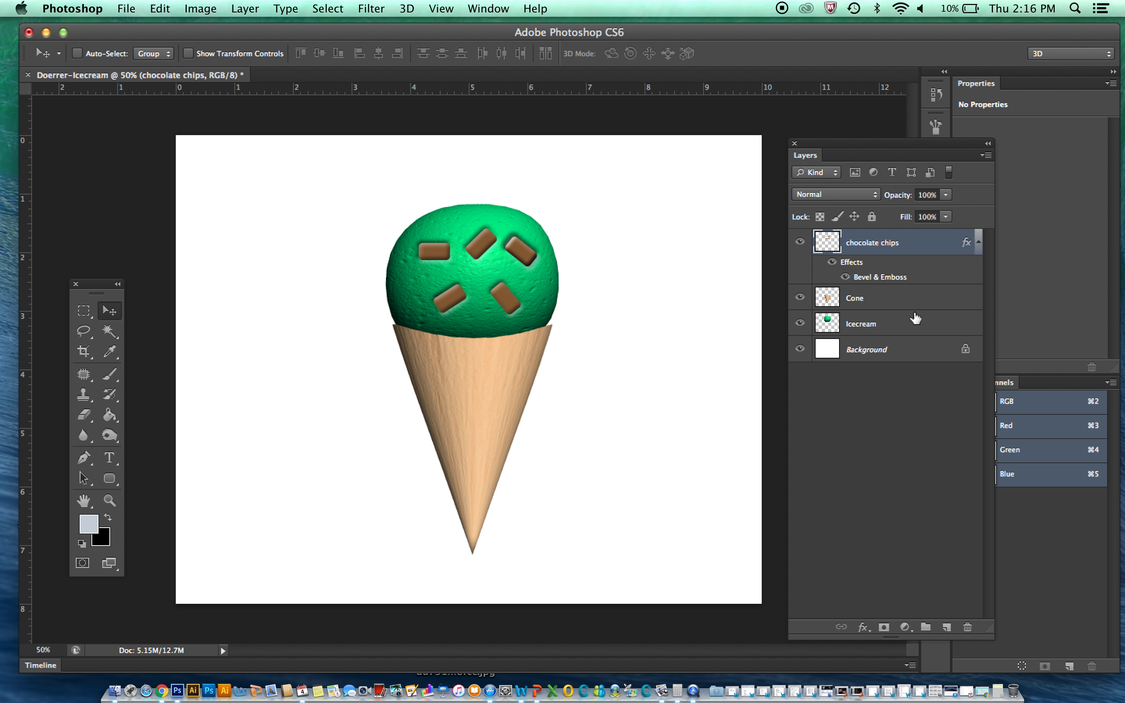
Step: Merge the chocolate chips, Cone and Icecream layers into one, hiding the Background layer only during the merge
click(799, 349)
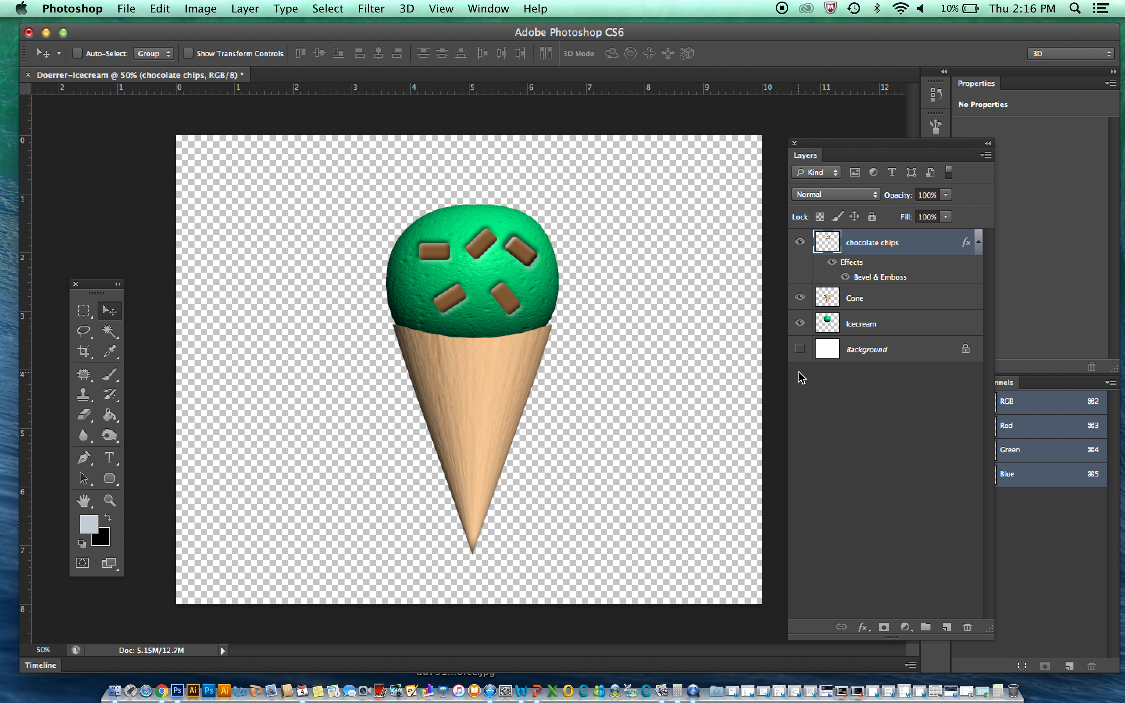
click(245, 8)
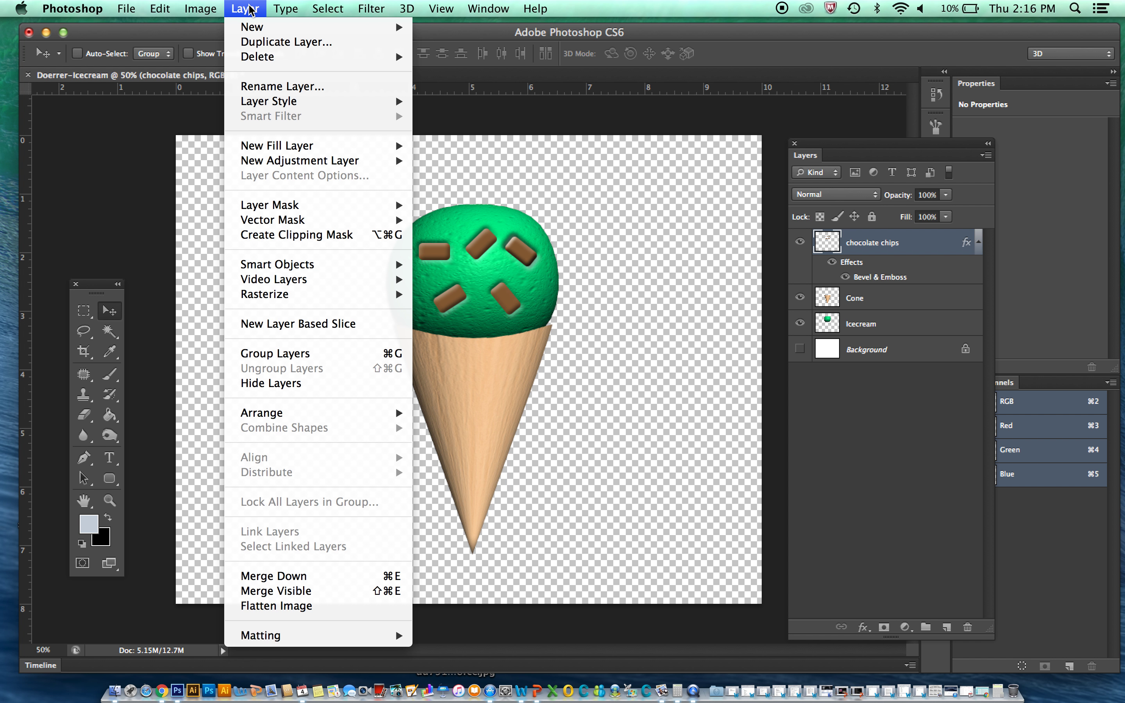
click(363, 594)
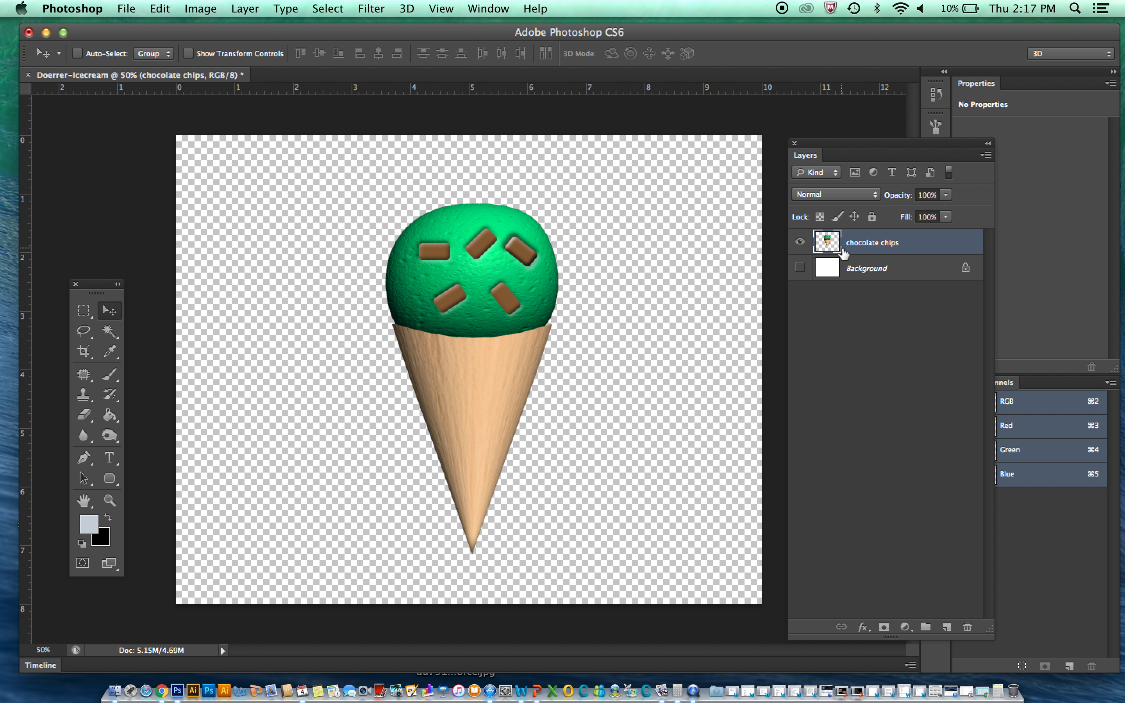
click(800, 269)
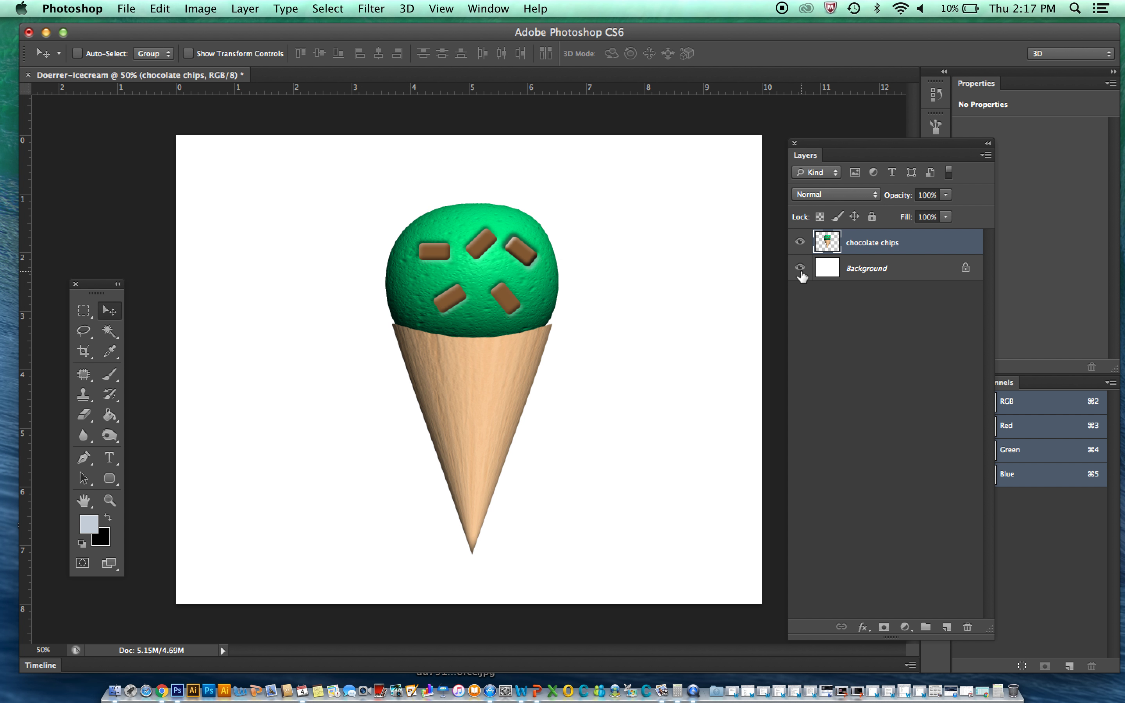
Step: Duplicate the merged chocolate chips layer within the same document and name the copy "cast shadow"
click(264, 5)
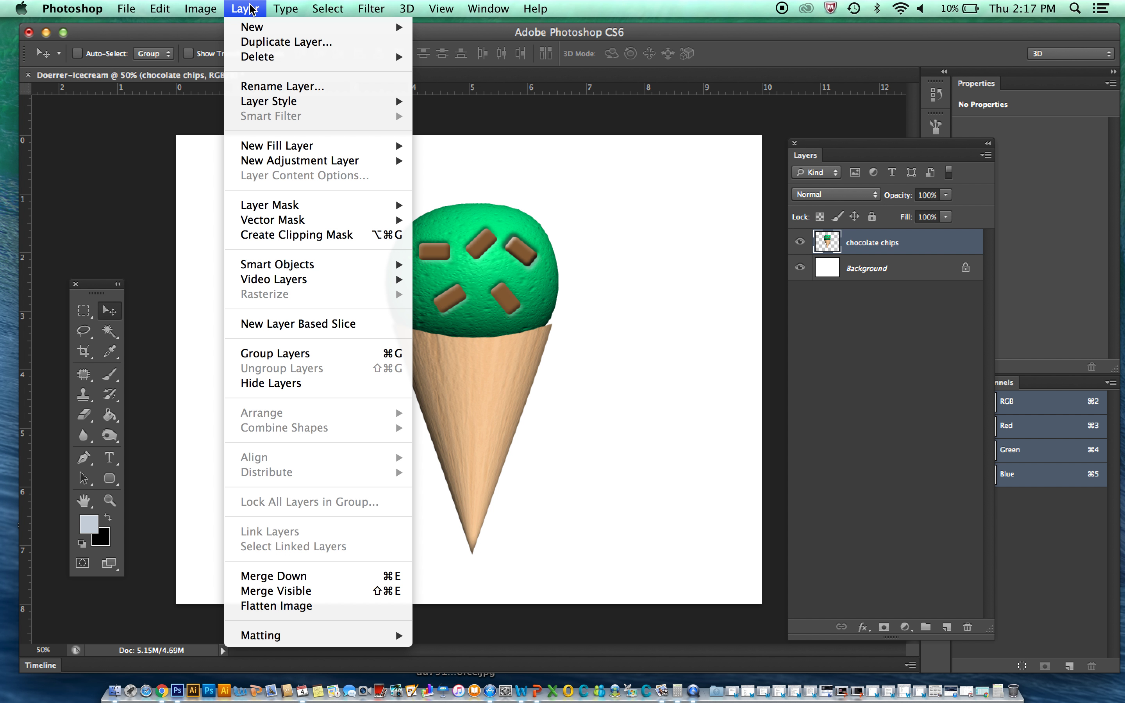
click(354, 44)
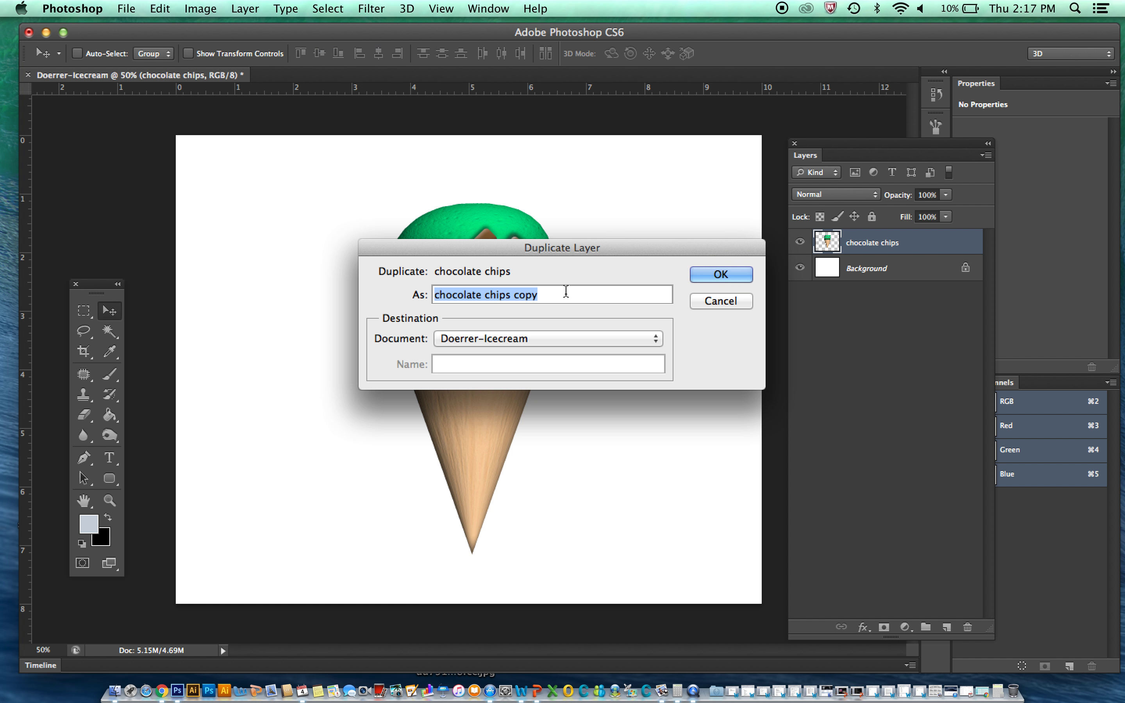
text(cast shadow)
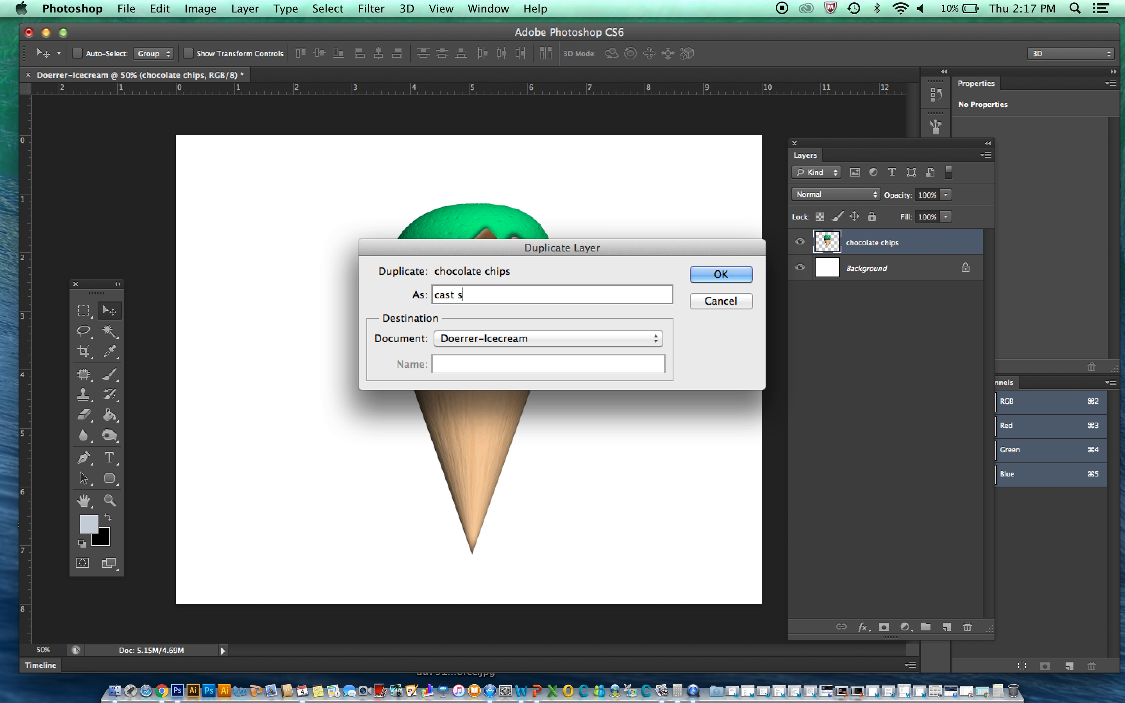
click(744, 275)
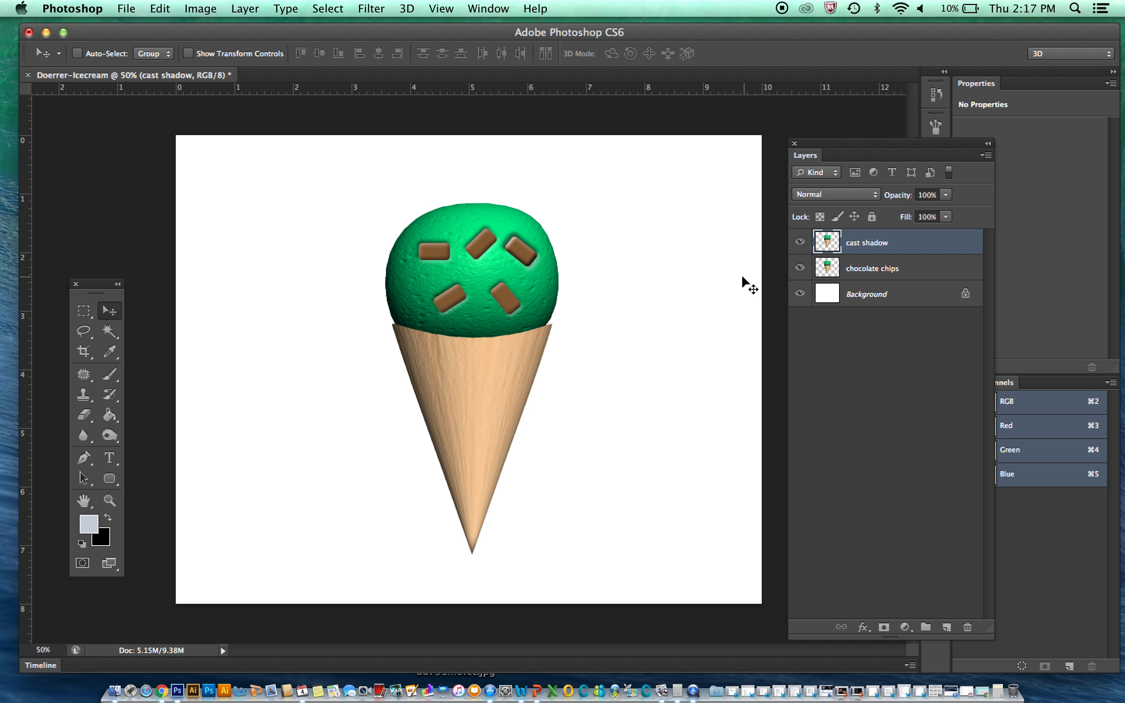
Step: Darken the cast shadow layer to almost black by lowering its Lightness with a Hue/Saturation adjustment
click(198, 10)
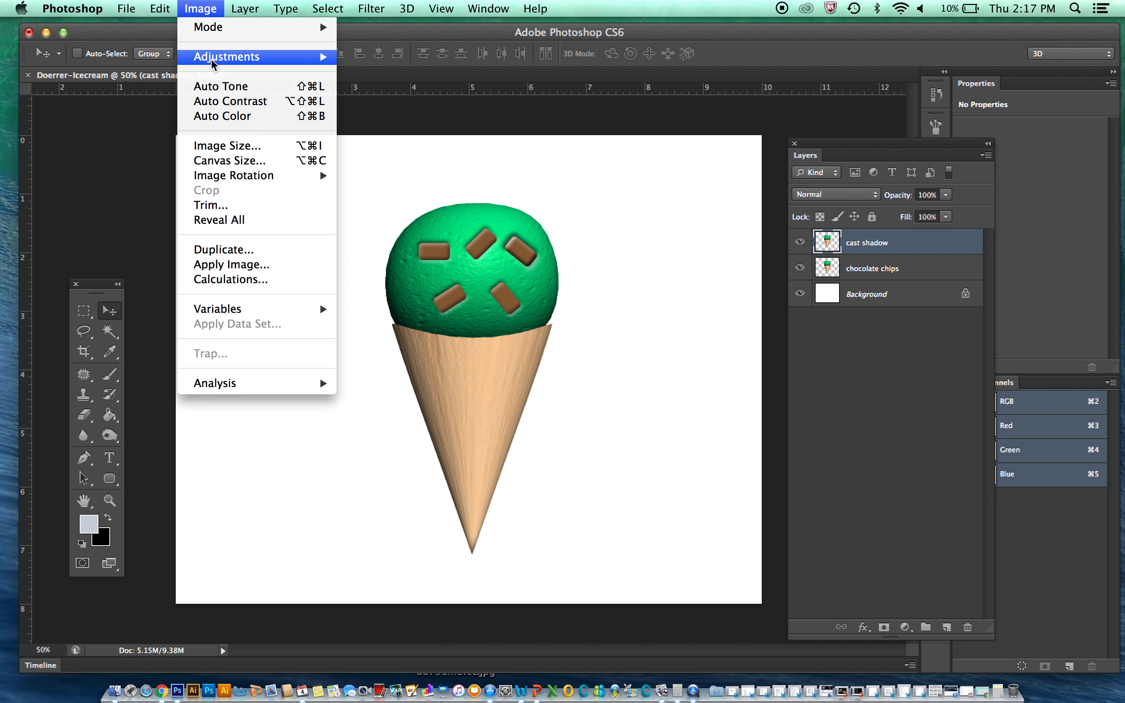
mouse_move(213, 62)
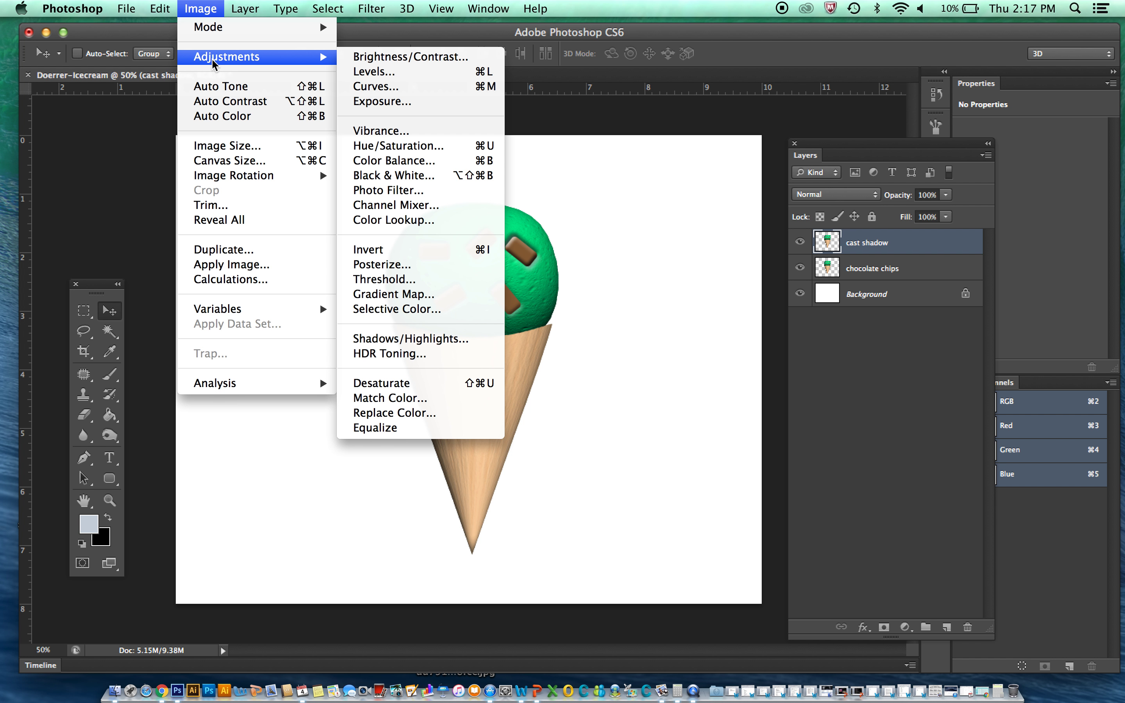
click(464, 146)
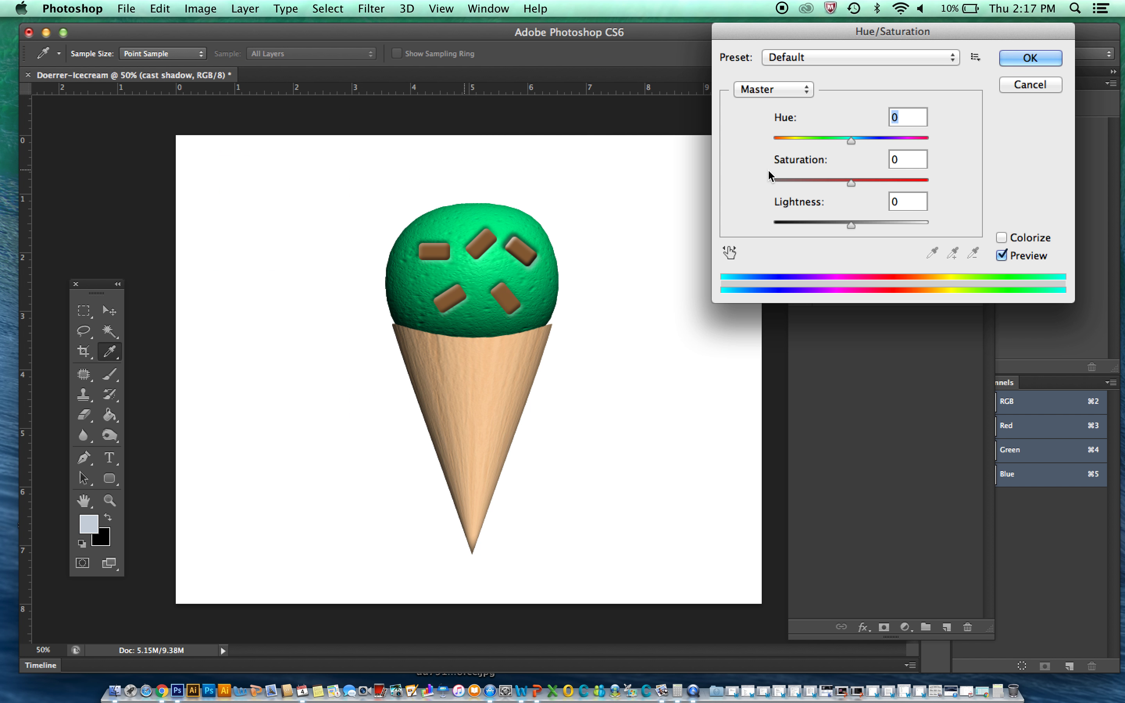
drag(851, 225, 773, 230)
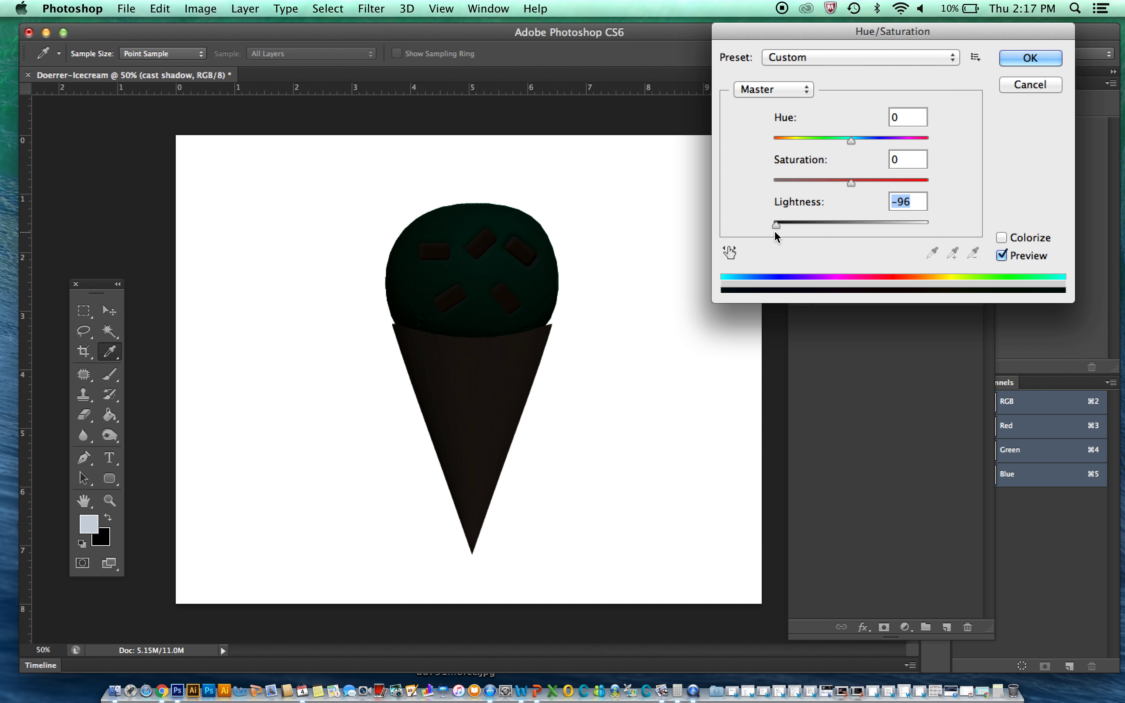
click(1032, 59)
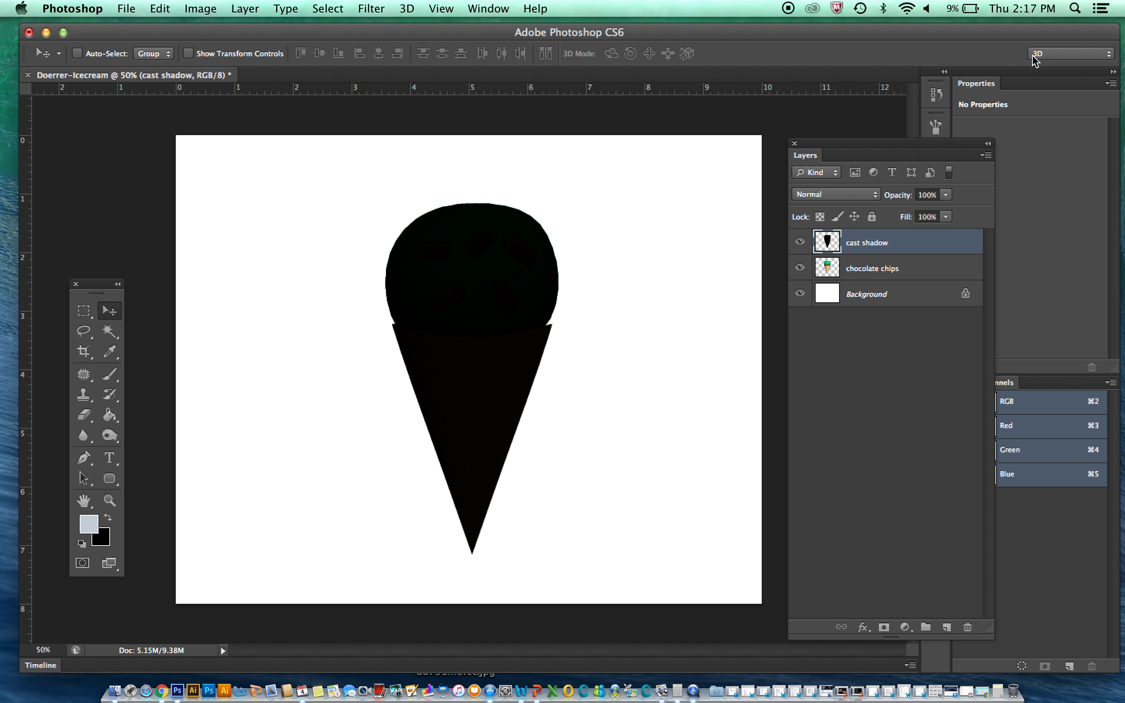
Step: Distort the cast shadow layer into a flat shadow slanting left from the cone's tip, about 27% of its height with about 63° skew
click(159, 9)
mouse_move(325, 354)
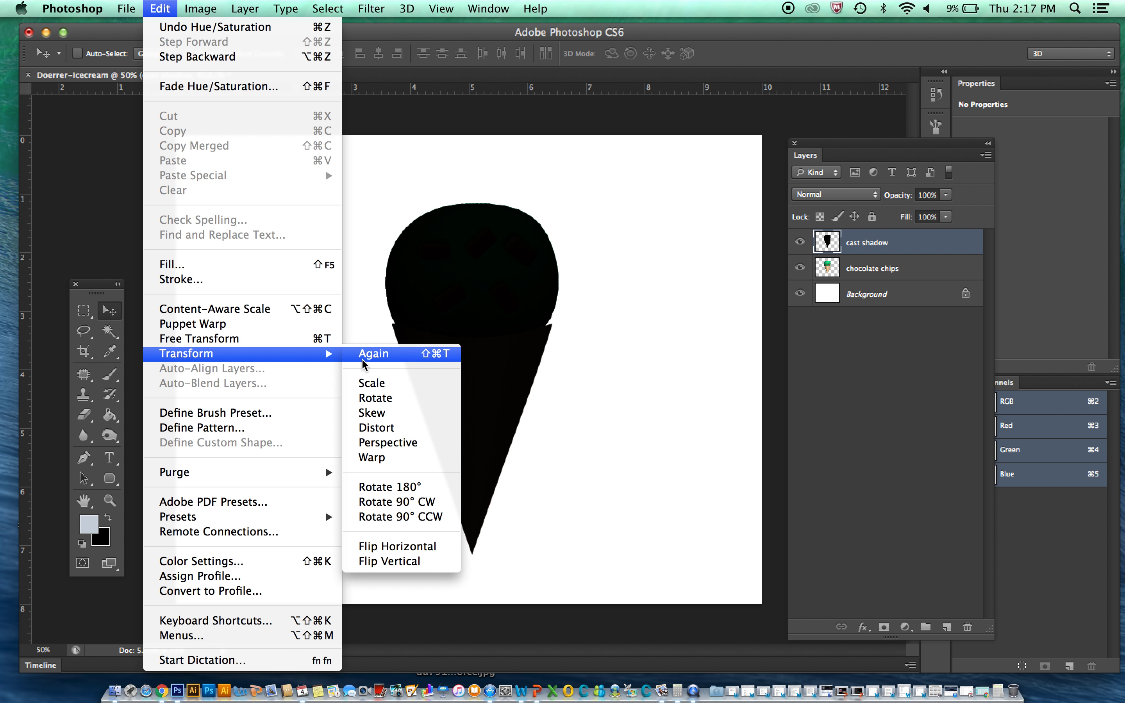
click(420, 428)
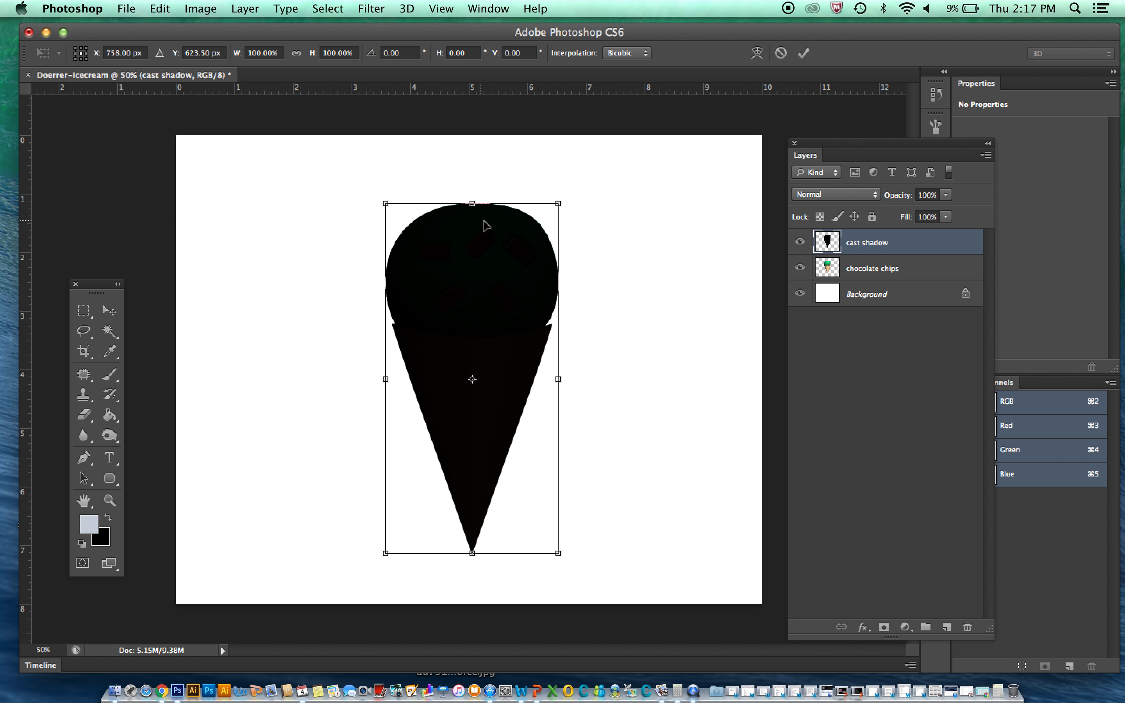
drag(471, 204, 287, 463)
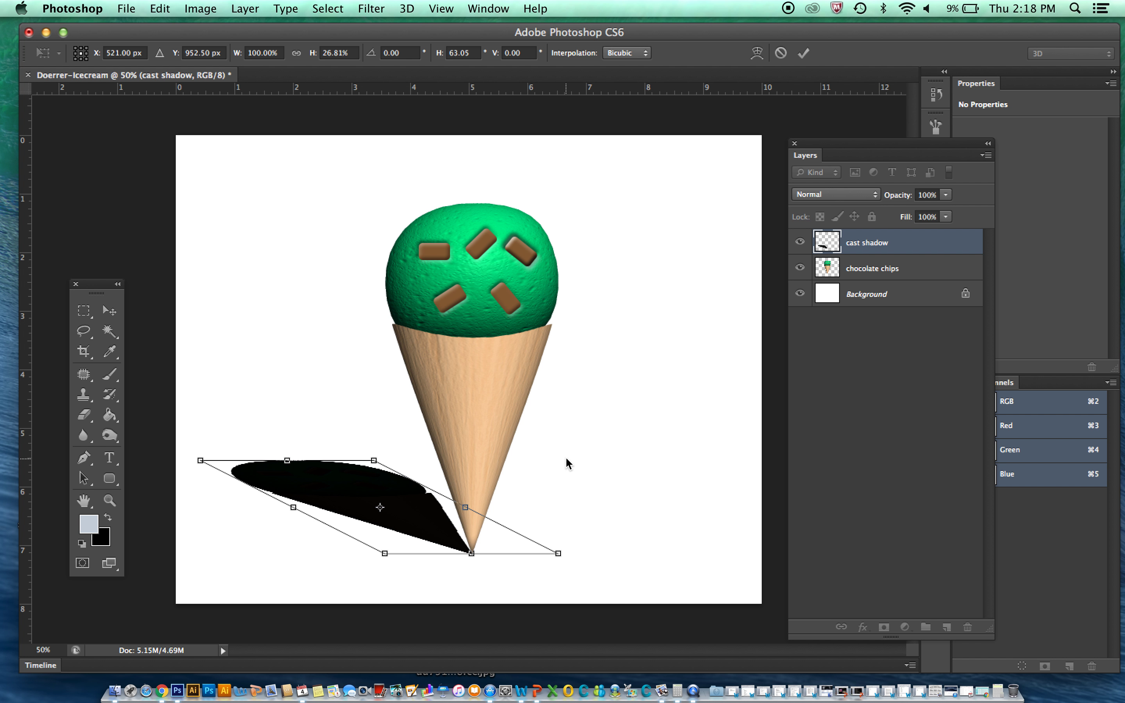
key(Return)
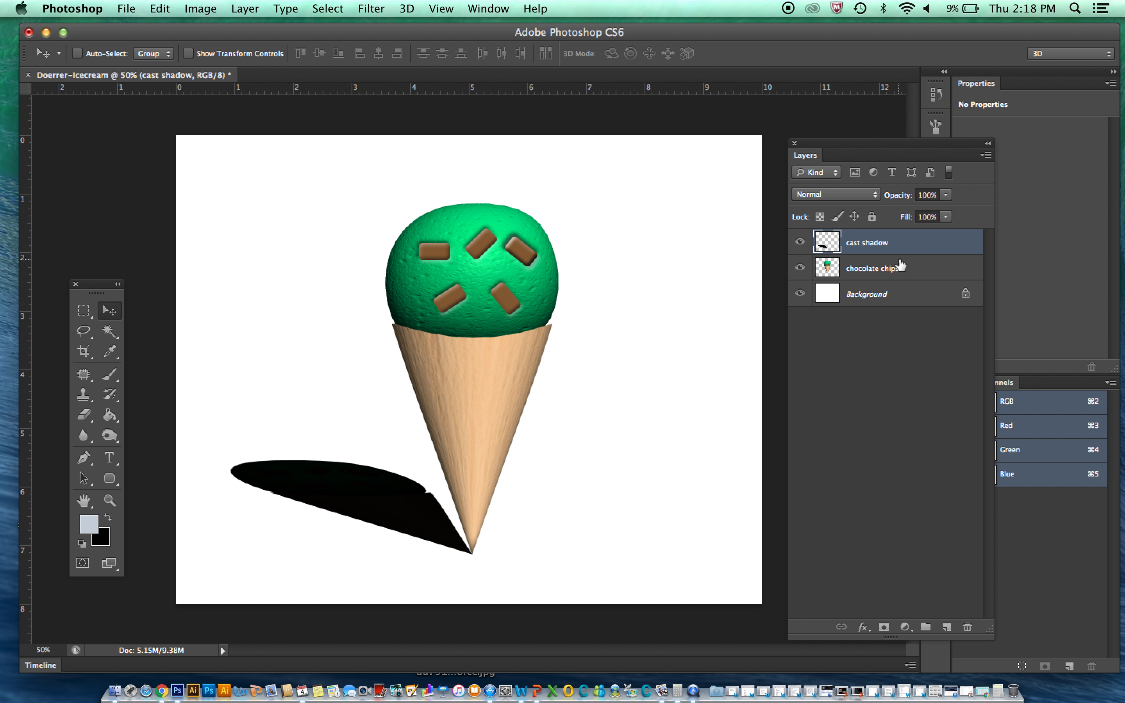
Step: Reduce the cast shadow layer's opacity to 59% and soften it with a Gaussian Blur of 4.2 pixels radius
click(946, 195)
drag(948, 210, 921, 210)
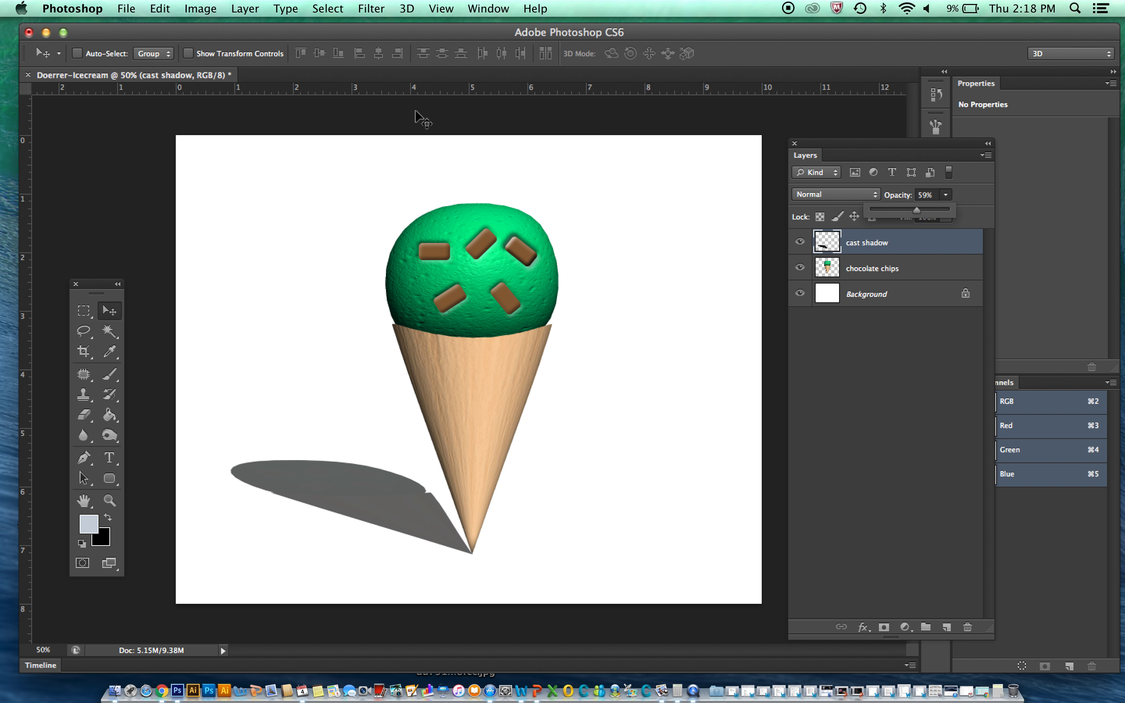
click(370, 8)
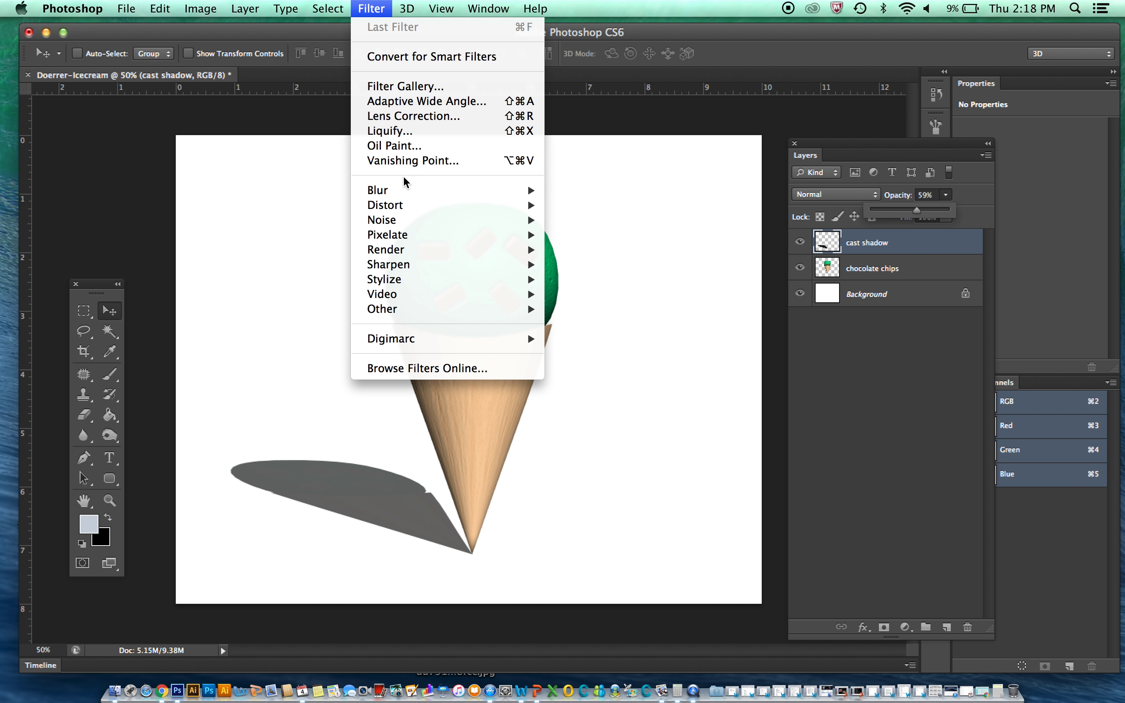
mouse_move(409, 190)
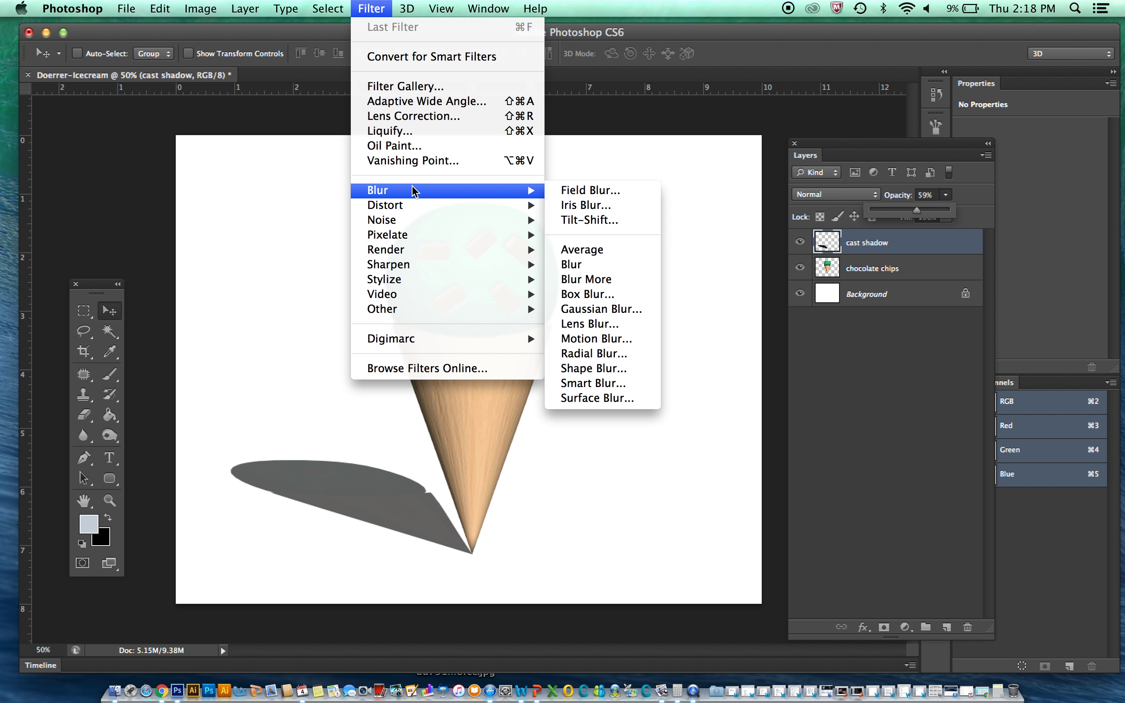
click(637, 308)
drag(556, 207, 719, 121)
drag(617, 354, 638, 354)
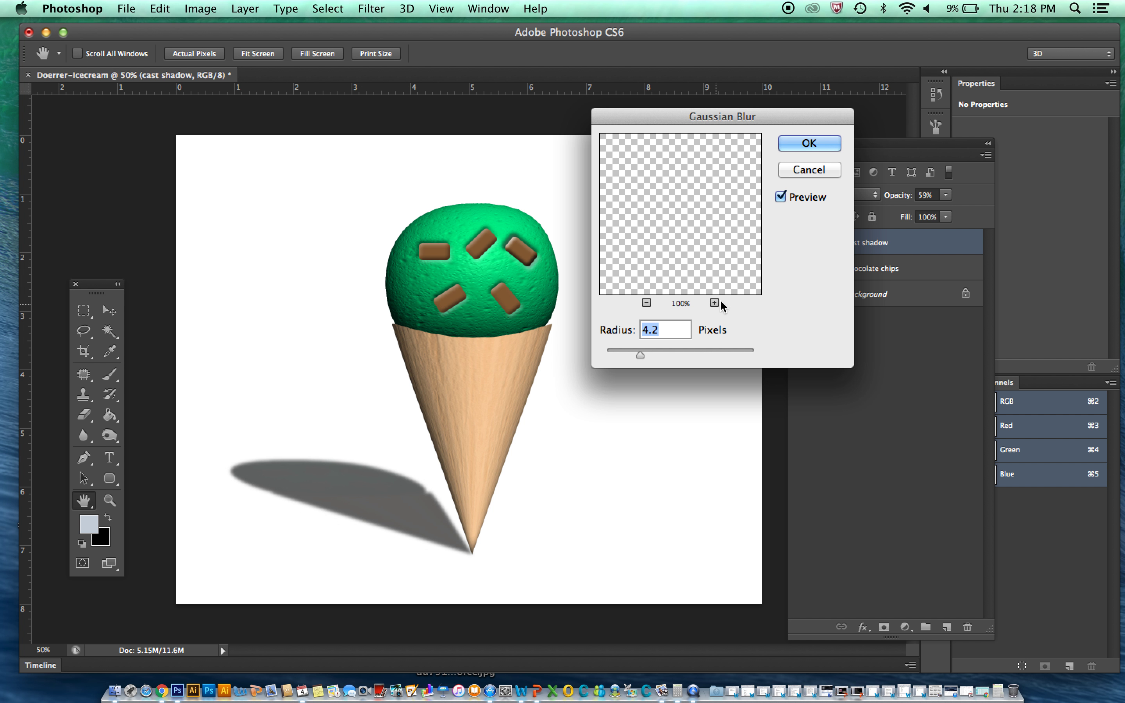
click(807, 145)
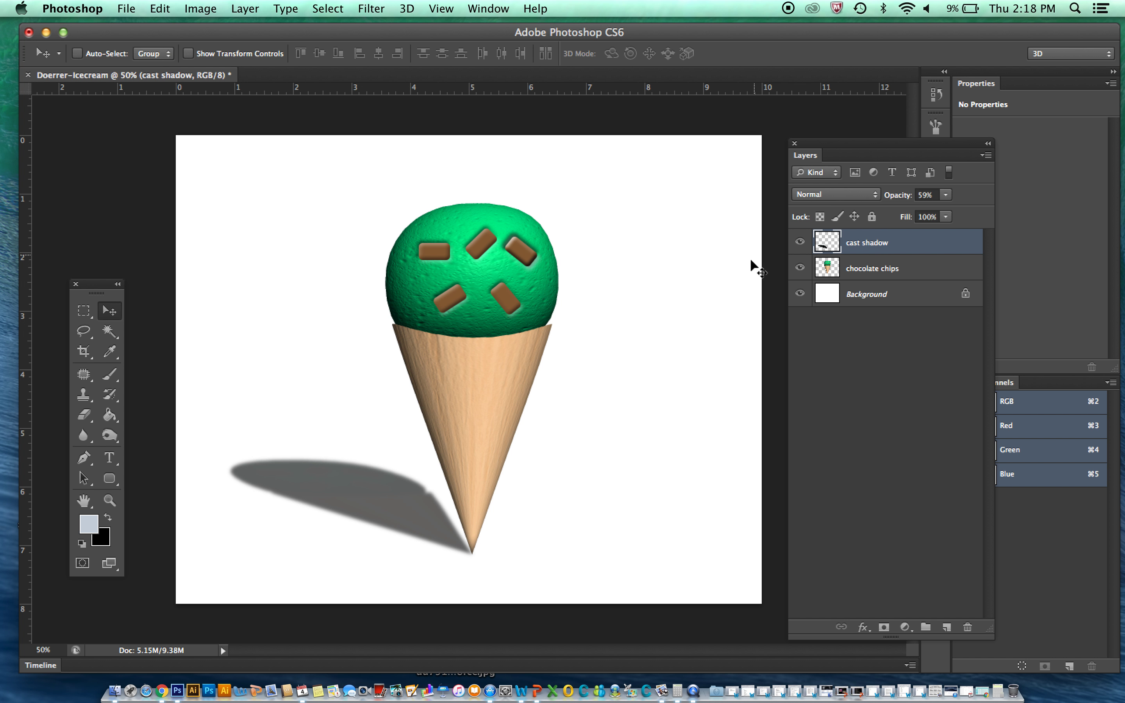
right_click(697, 693)
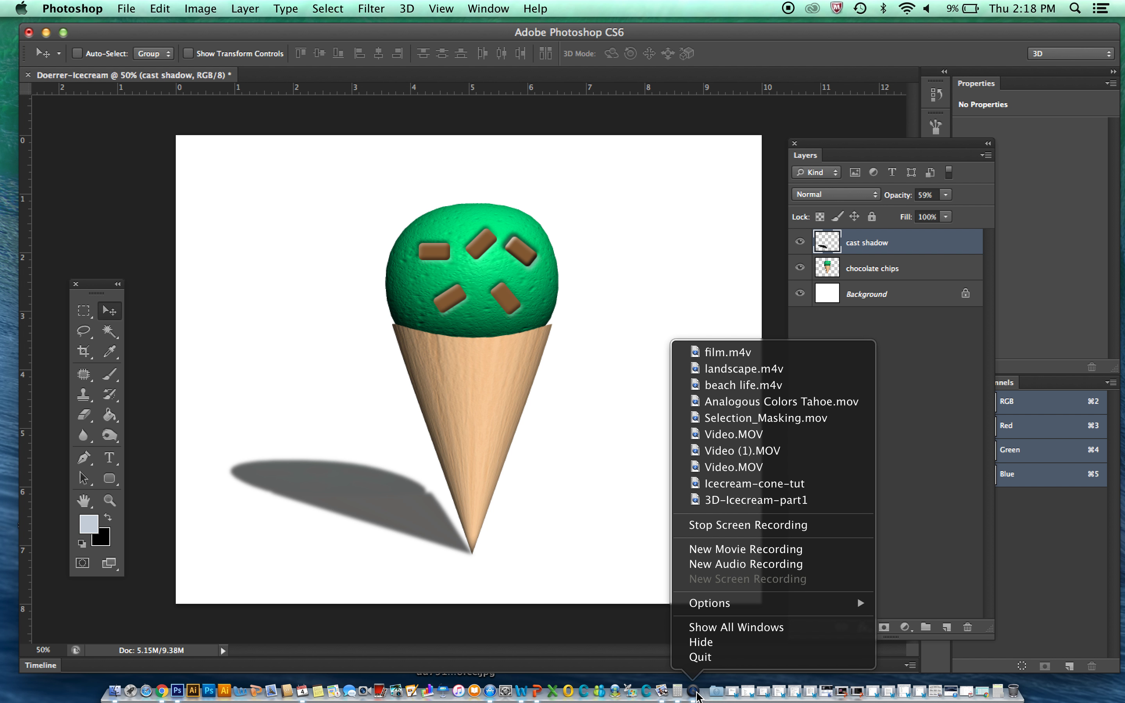